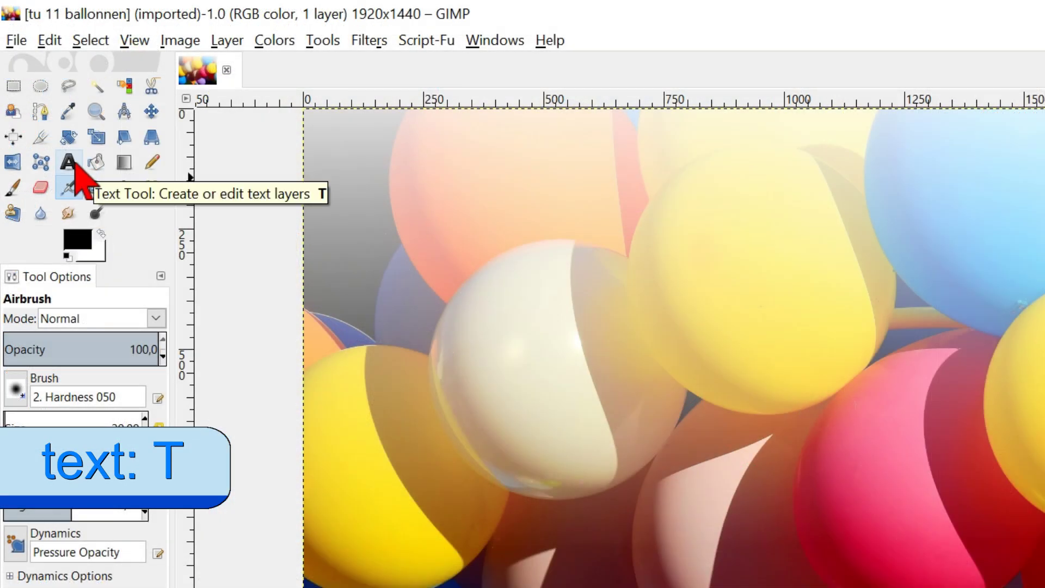
Activate the Text tool and set its font size to 100 px.
left_click(70, 163)
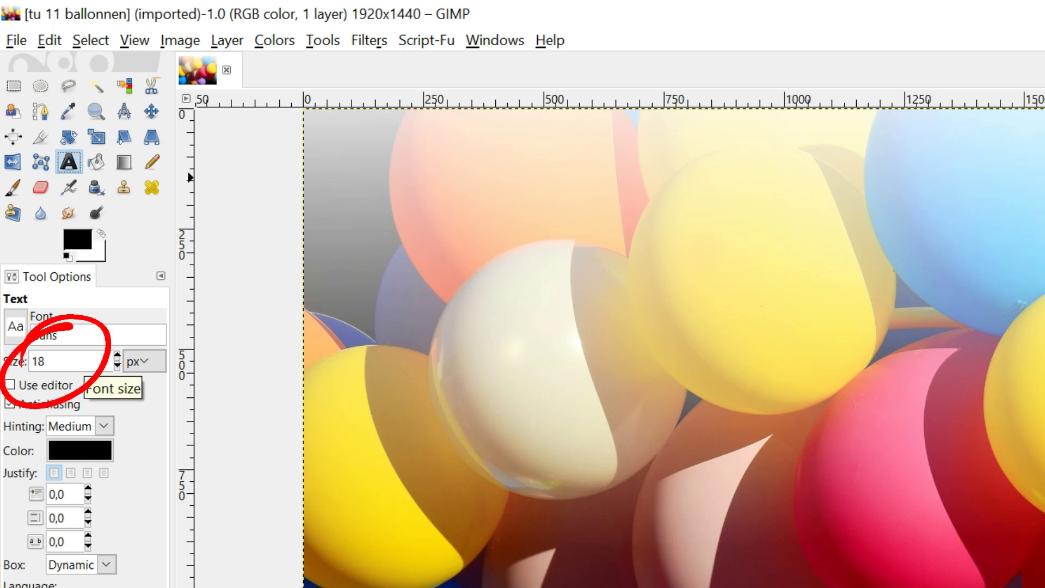
double_click(65, 361)
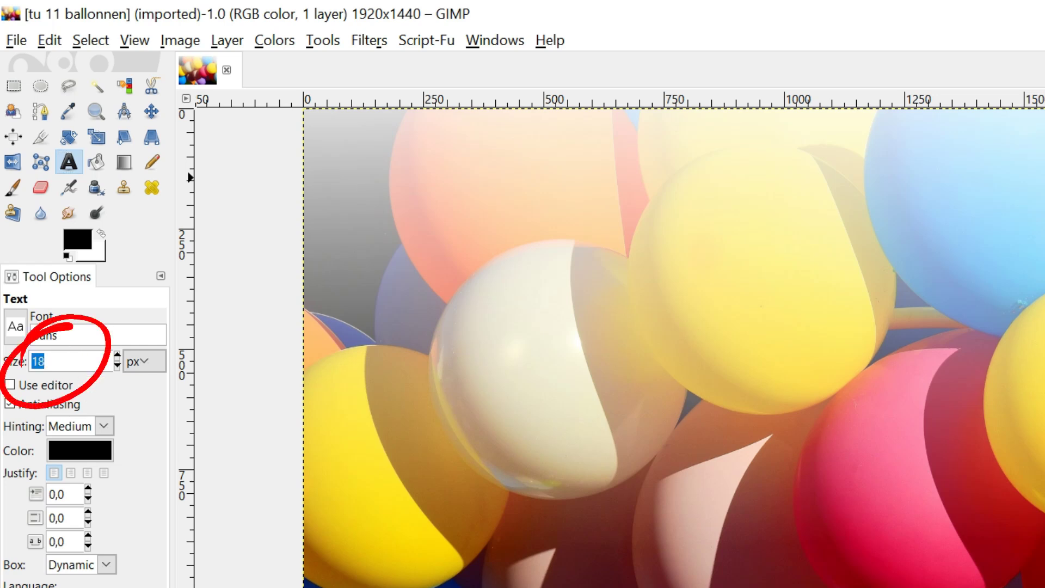
type("100")
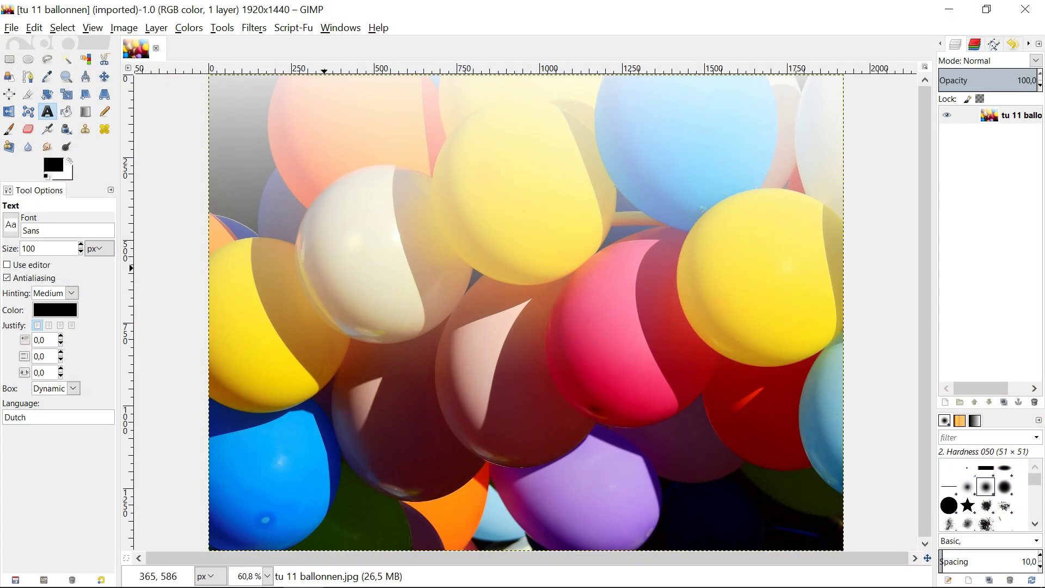
On the pink balloon, type 'happy' on one line and 'birthday!' on the next.
left_click(578, 303)
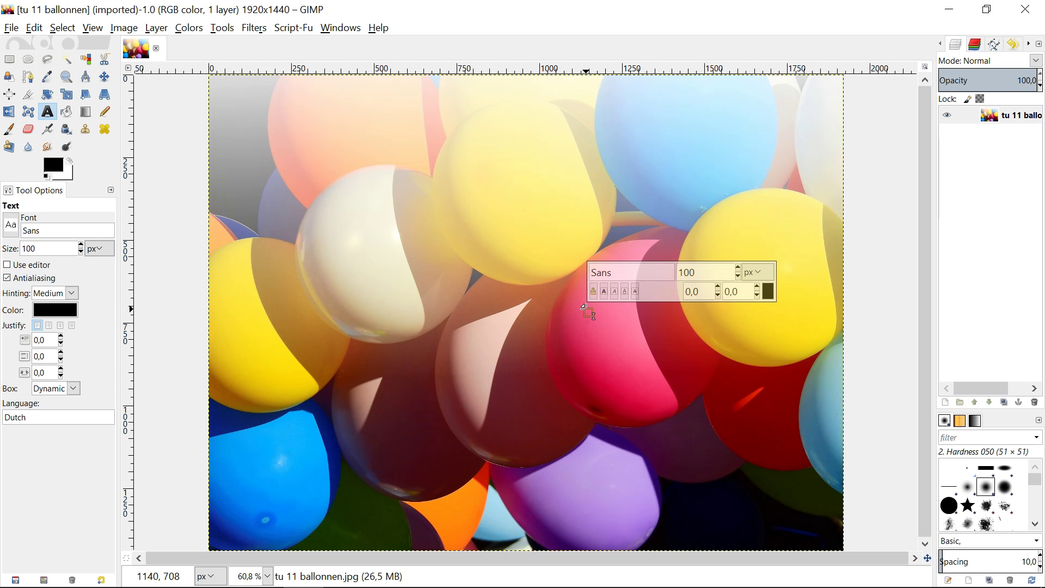
type("happy")
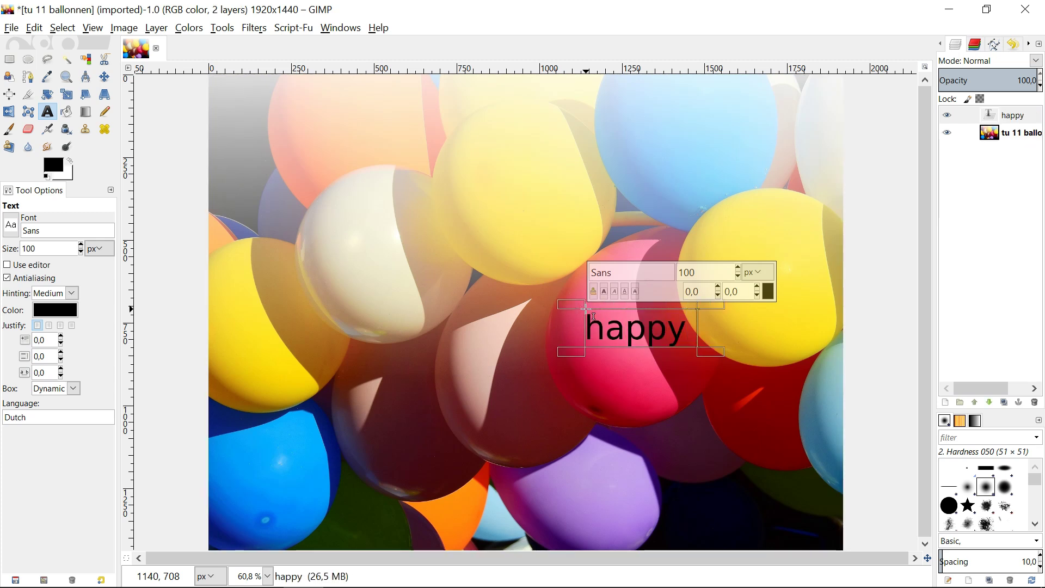
key("Return")
type("bi")
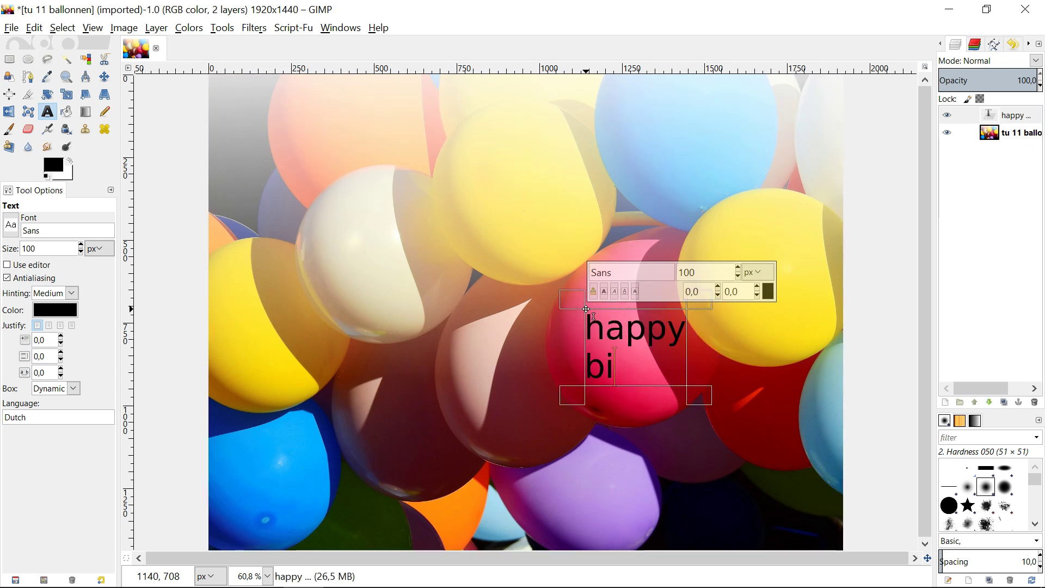
type("rth")
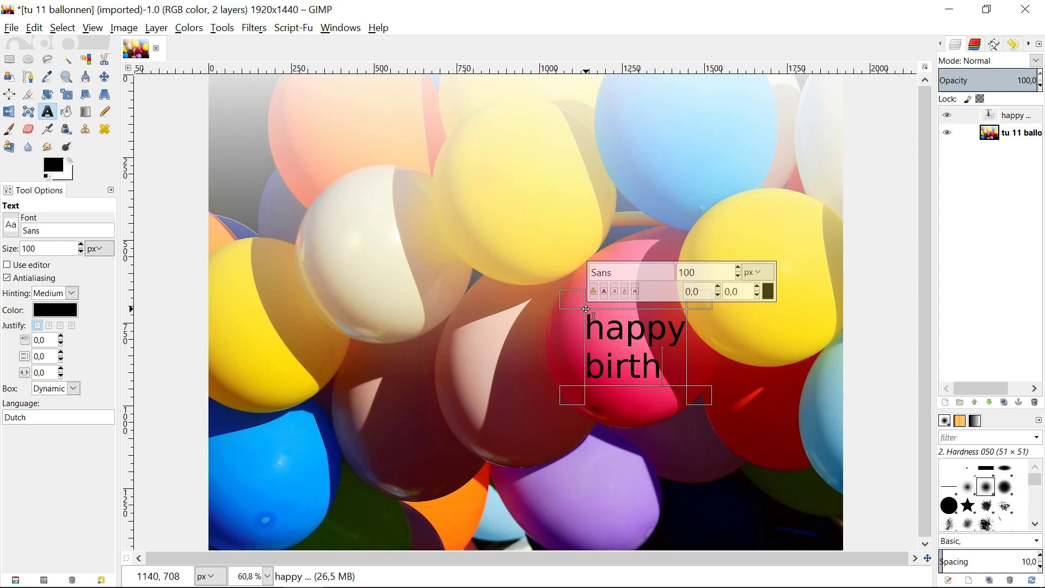
type("day!")
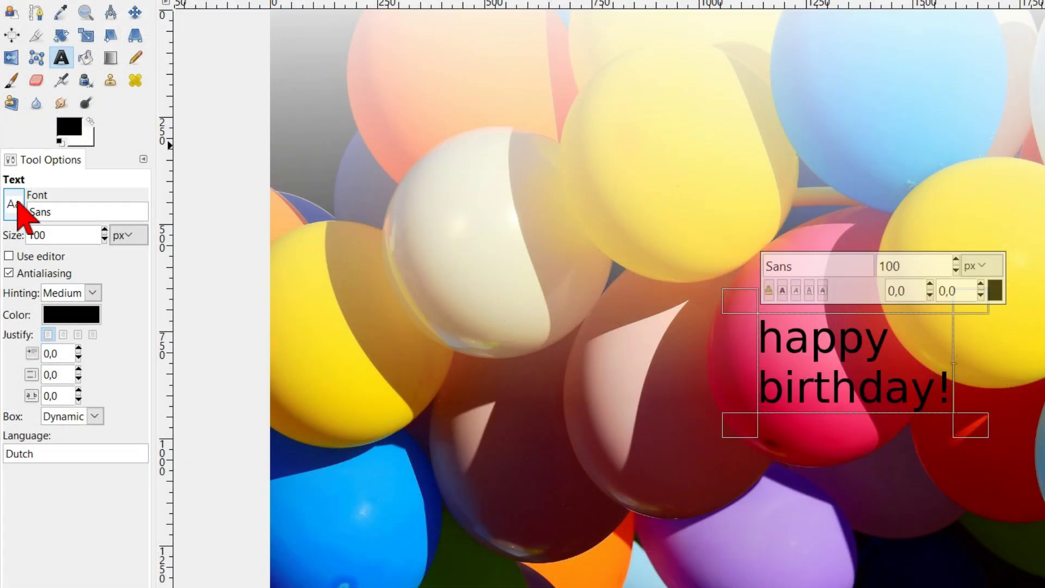
Cycle through several fonts and settle on Segoe Print Bold for the greeting.
scroll(18, 202, "down", 2)
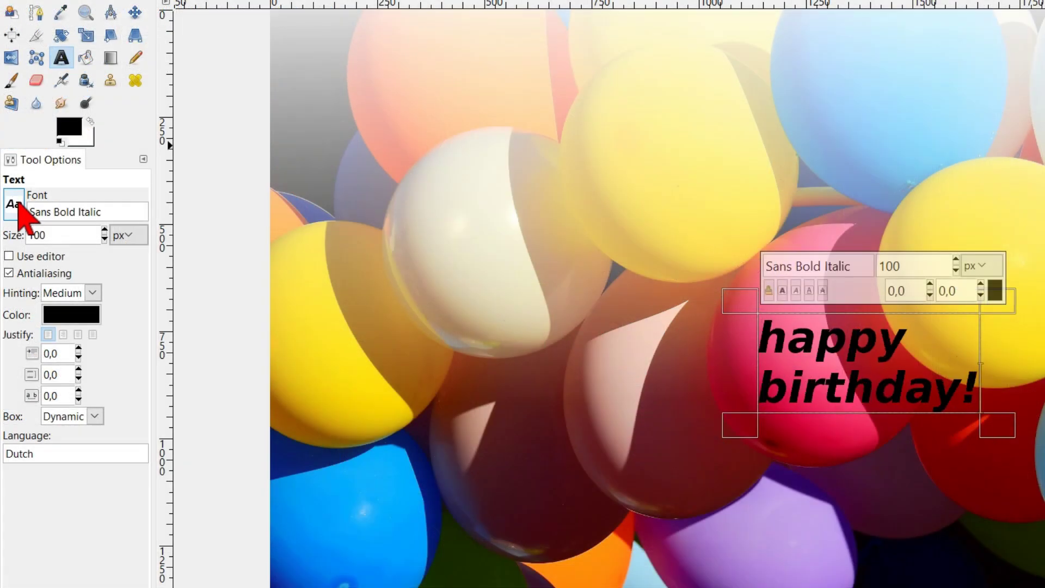
scroll(17, 202, "down", 4)
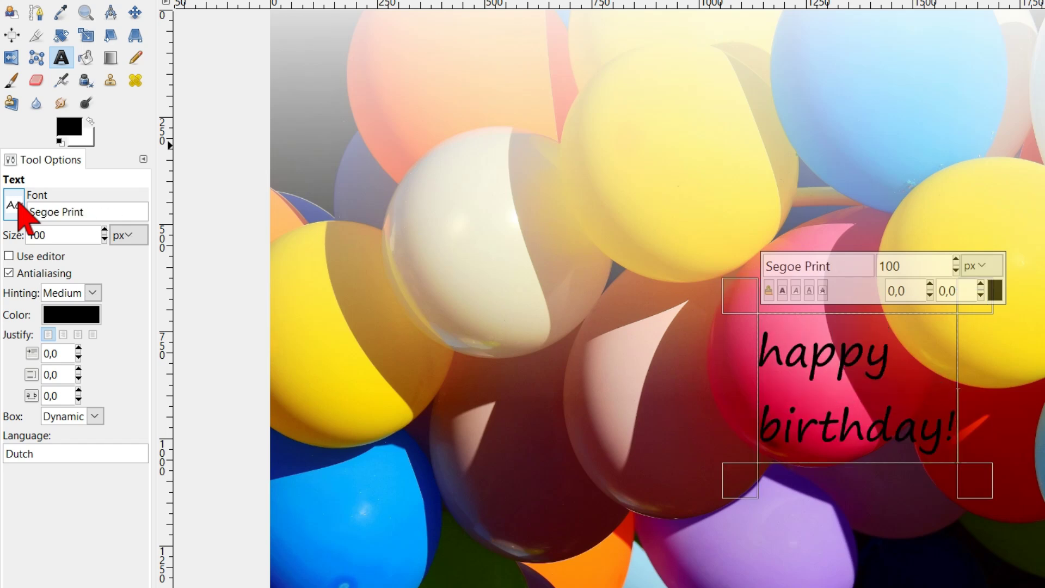
scroll(18, 202, "down", 1)
scroll(18, 203, "down", 3)
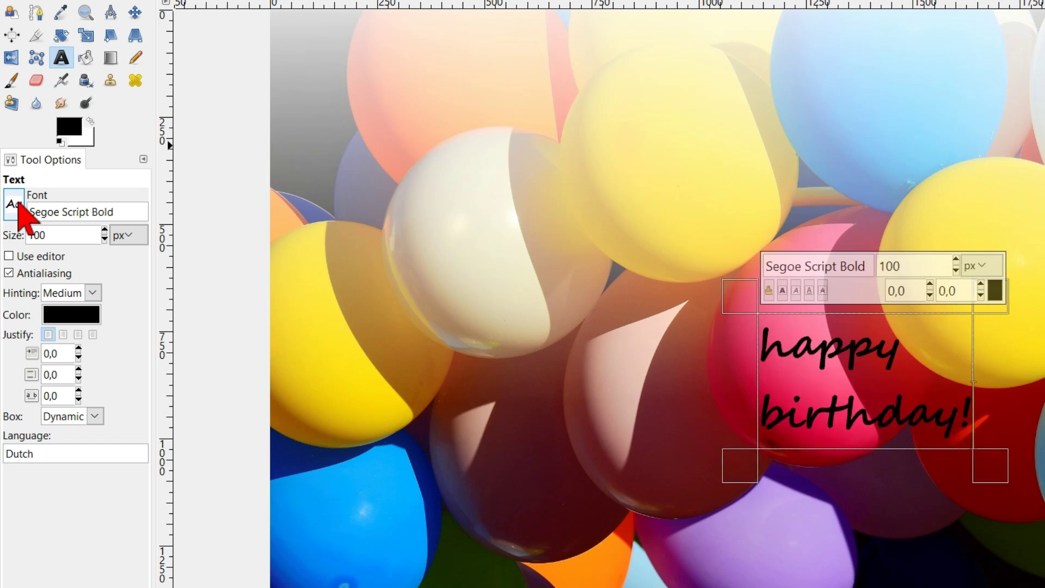
scroll(18, 206, "up", 2)
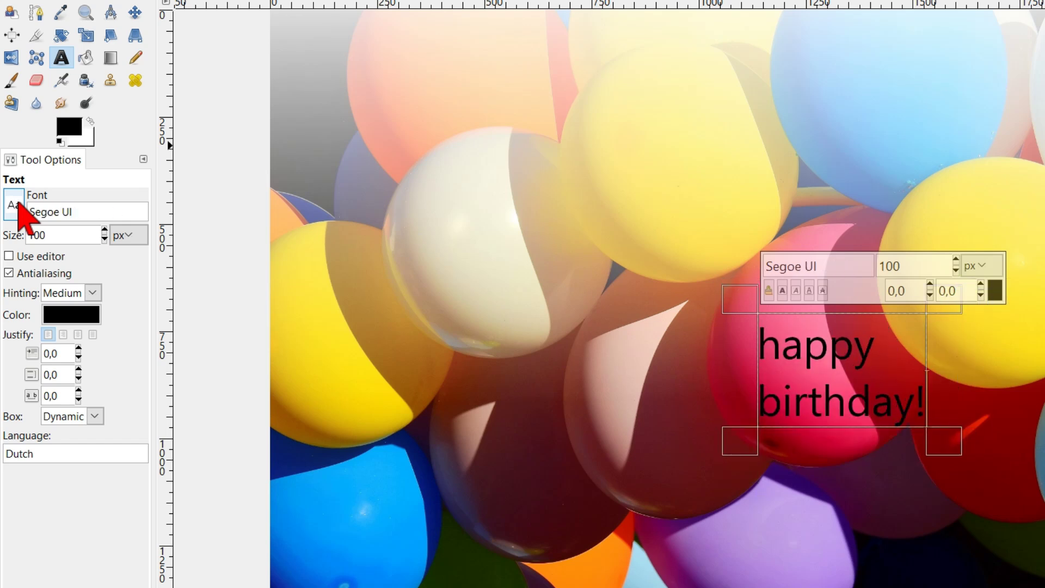
scroll(18, 206, "up", 1)
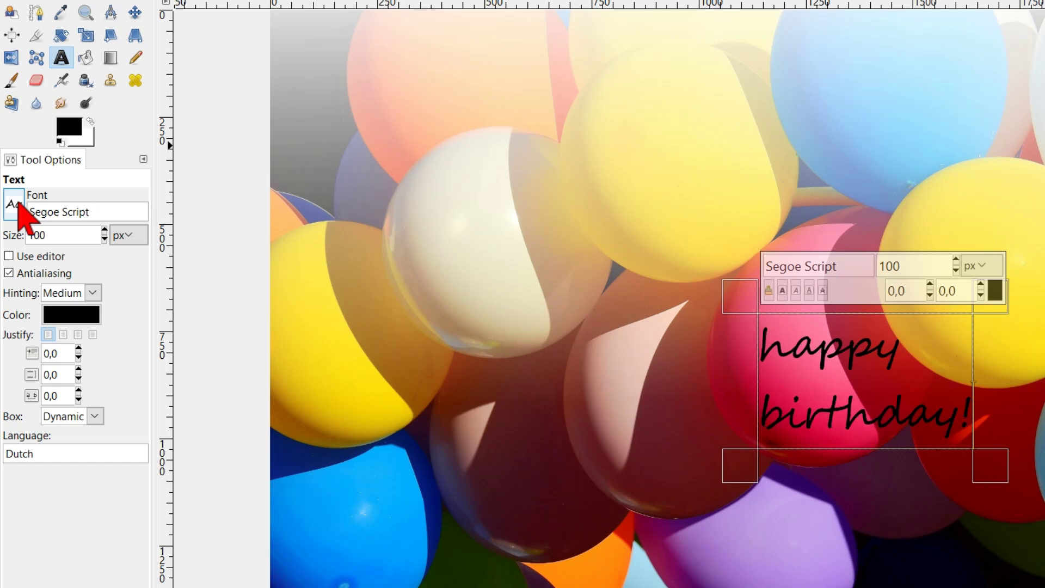
scroll(18, 205, "up", 1)
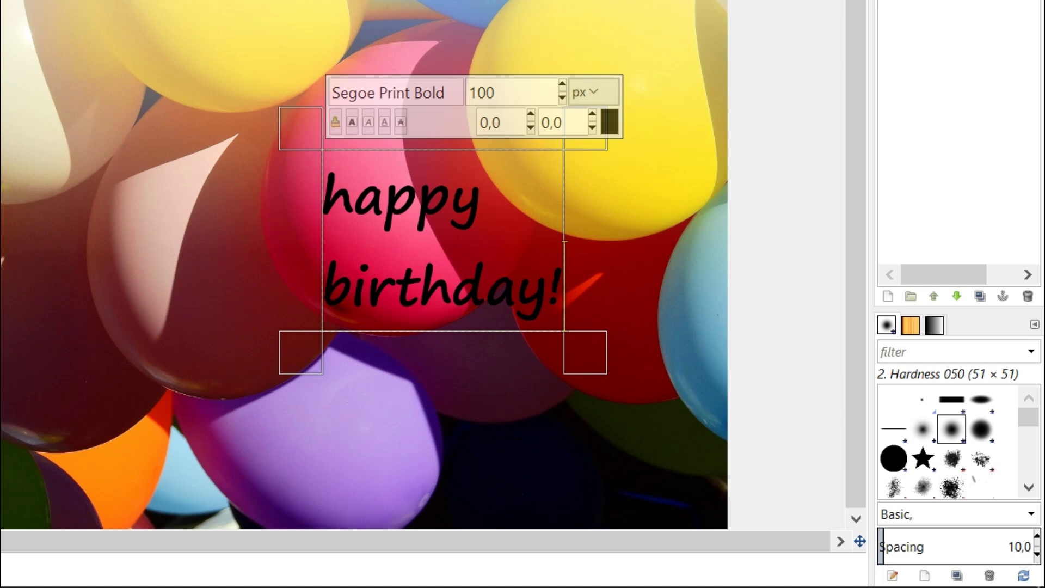
Select all of the greeting text in the text box.
key("shift+Right")
key("shift+Right")
key("shift+Right")
key("shift+Right")
key("shift+Right")
key("shift+Down")
key("shift+End")
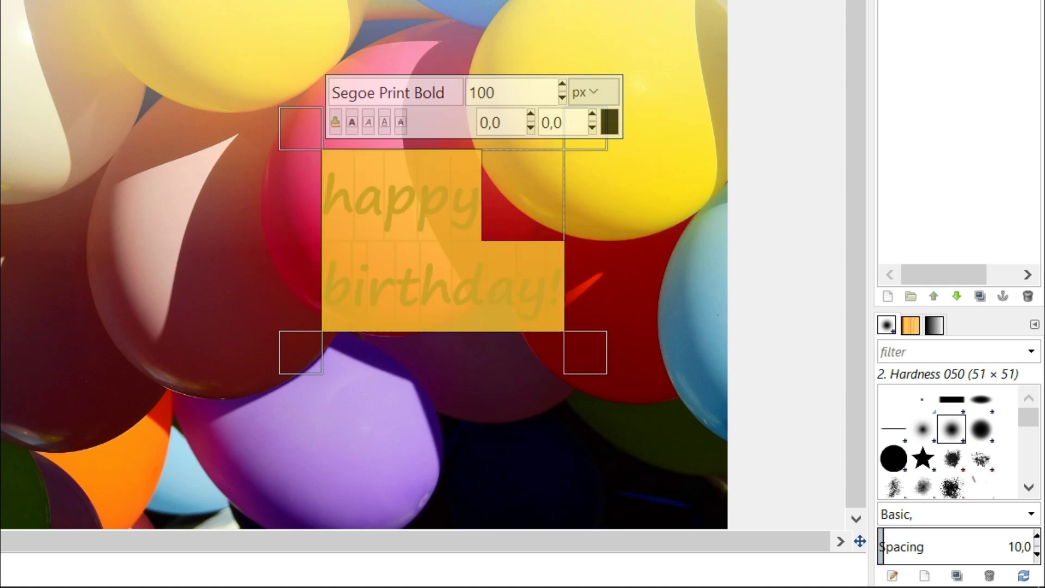
Enlarge the selected greeting text to 262 px and deselect it.
left_click(561, 85)
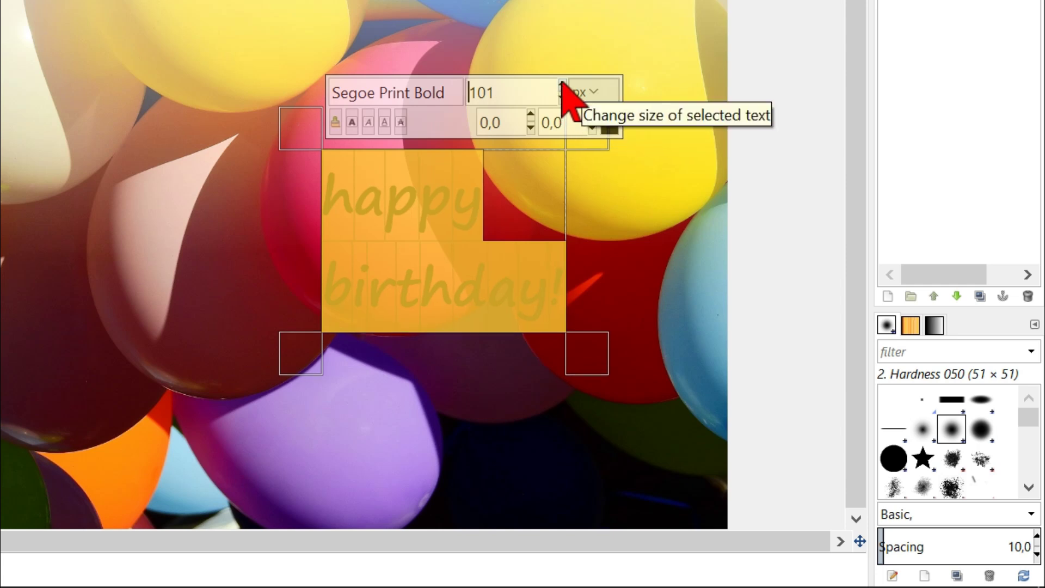
left_click_drag(562, 85, 562, 84)
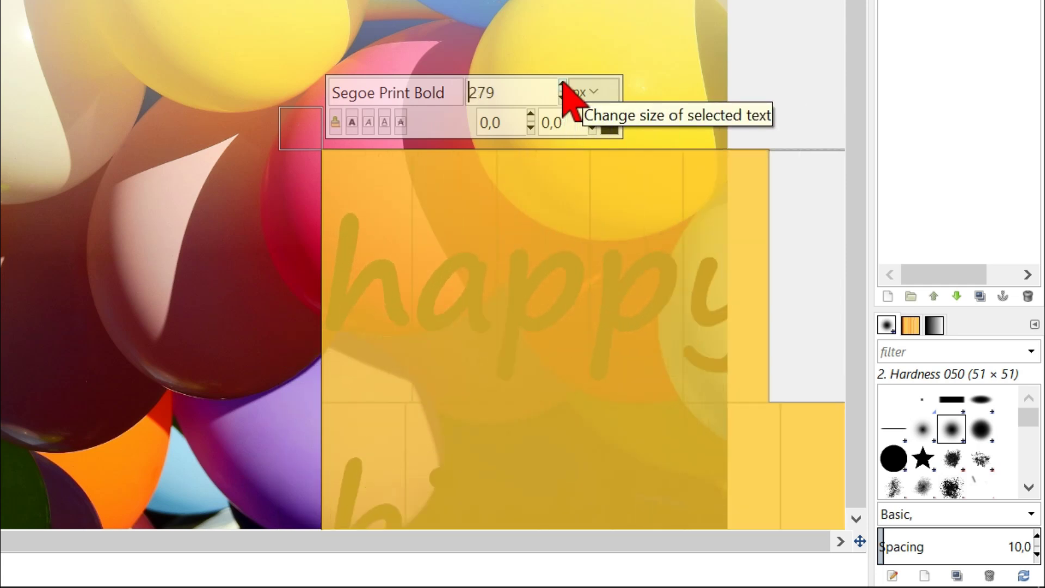
left_click(563, 96)
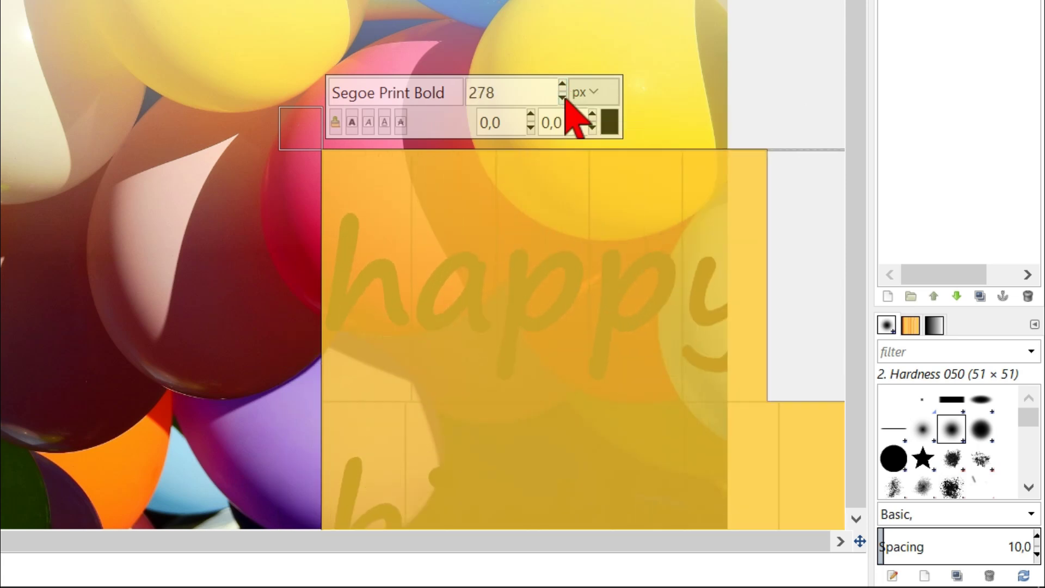
left_click(562, 96)
left_click(562, 96)
left_click(562, 96)
left_click(562, 96)
left_click(562, 96)
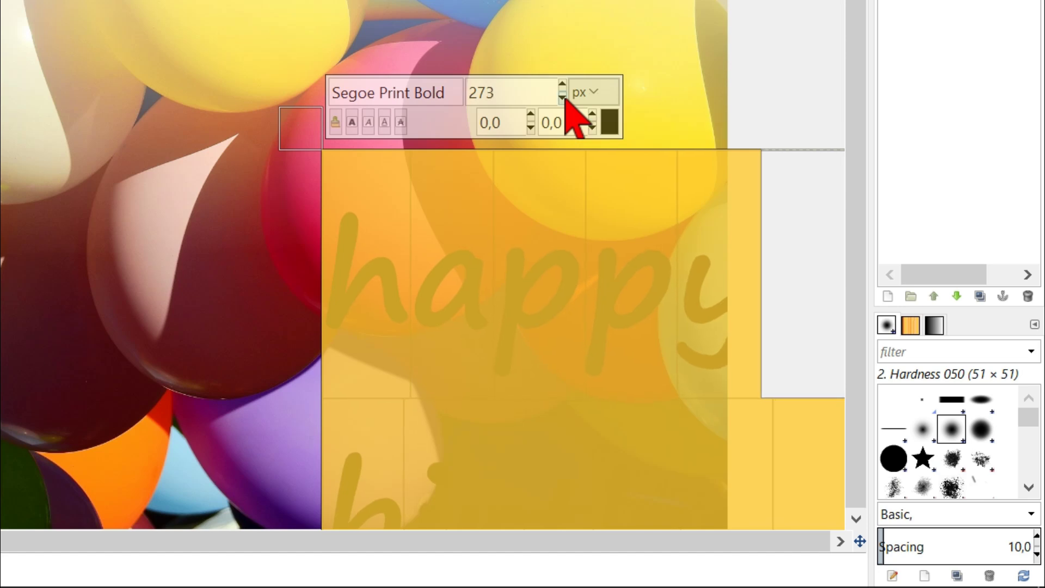
left_click(562, 96)
left_click(562, 97)
left_click_drag(562, 97, 562, 97)
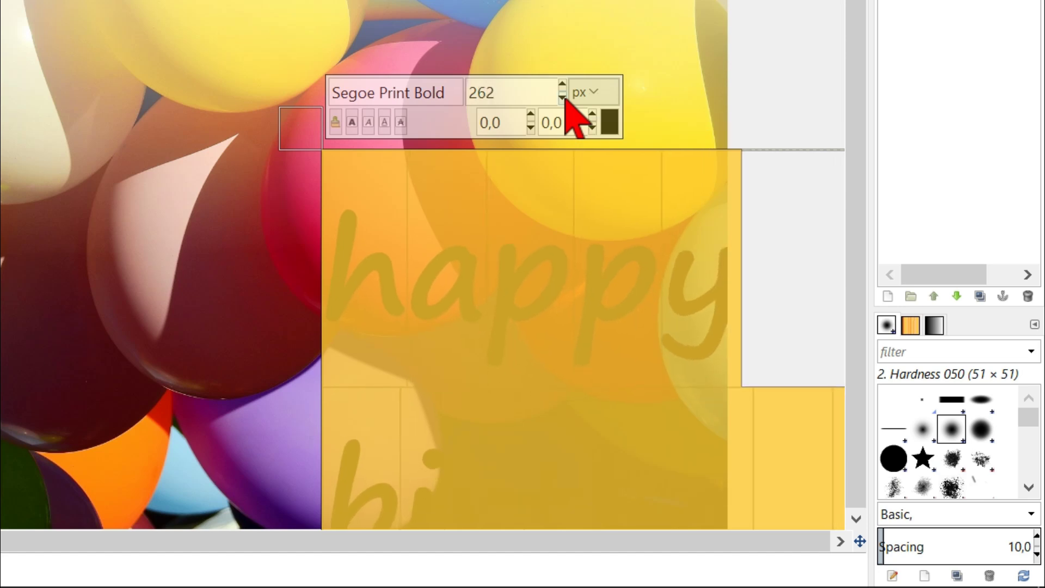
left_click(487, 267)
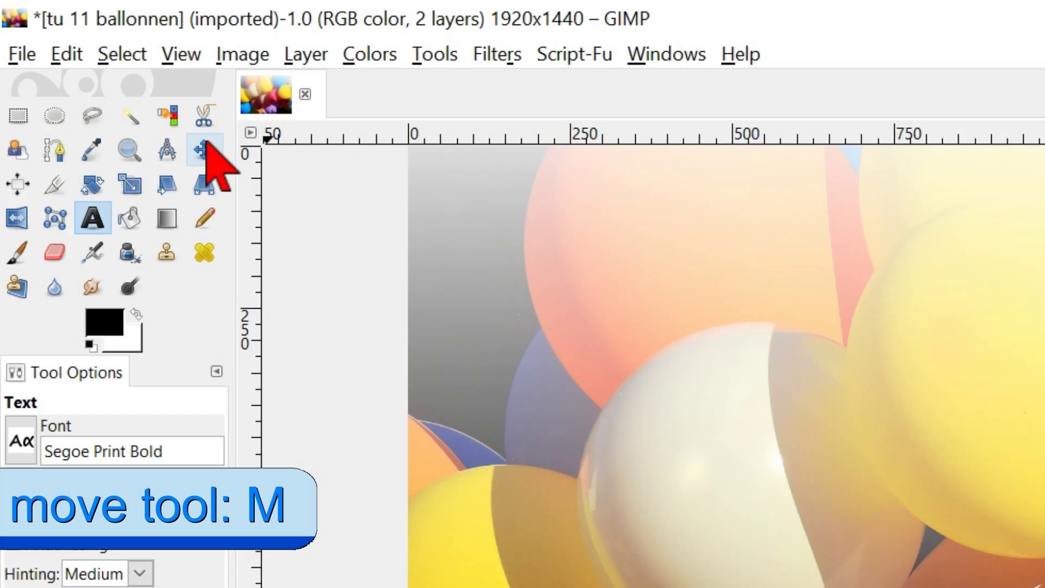
Move the greeting layer up and left over the upper-left of the photo.
left_click(105, 76)
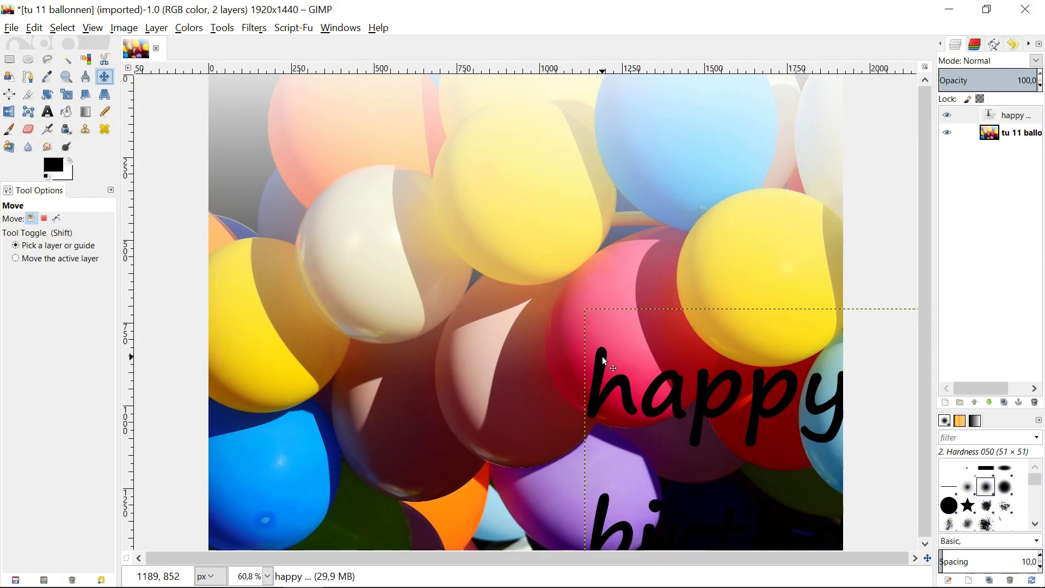
left_click_drag(601, 356, 282, 171)
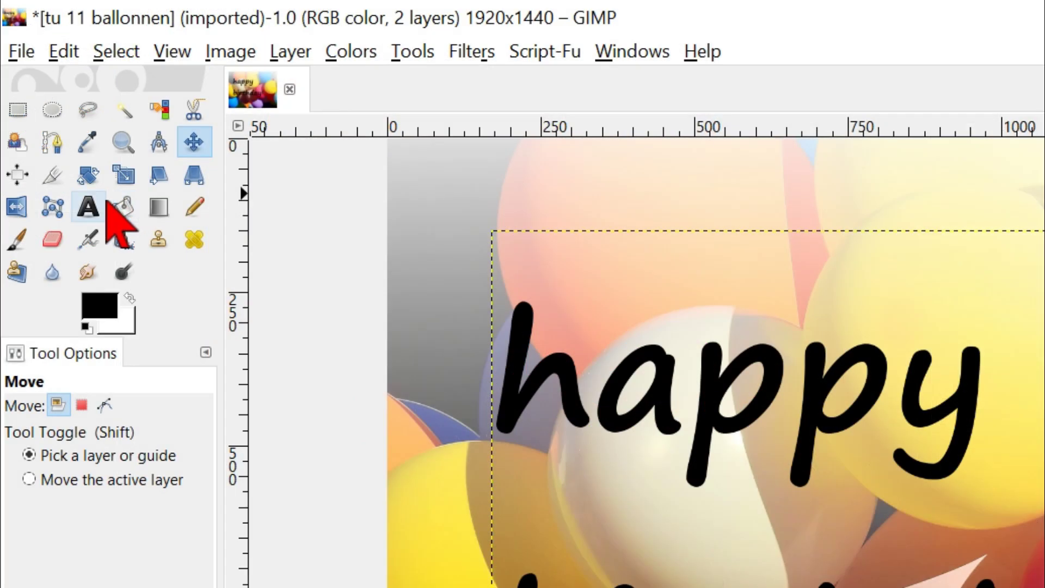
left_click(88, 207)
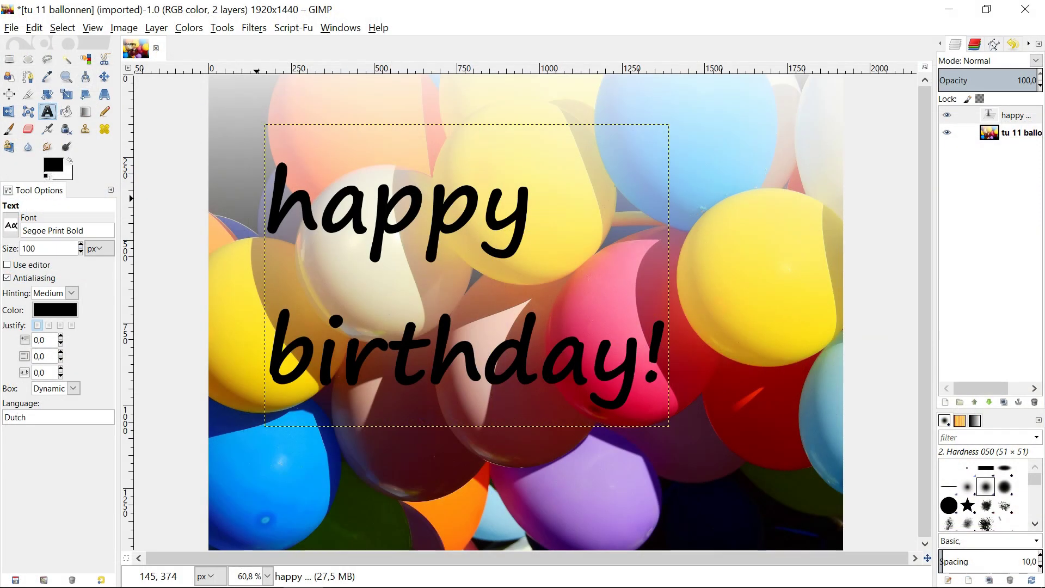
left_click_drag(267, 200, 654, 383)
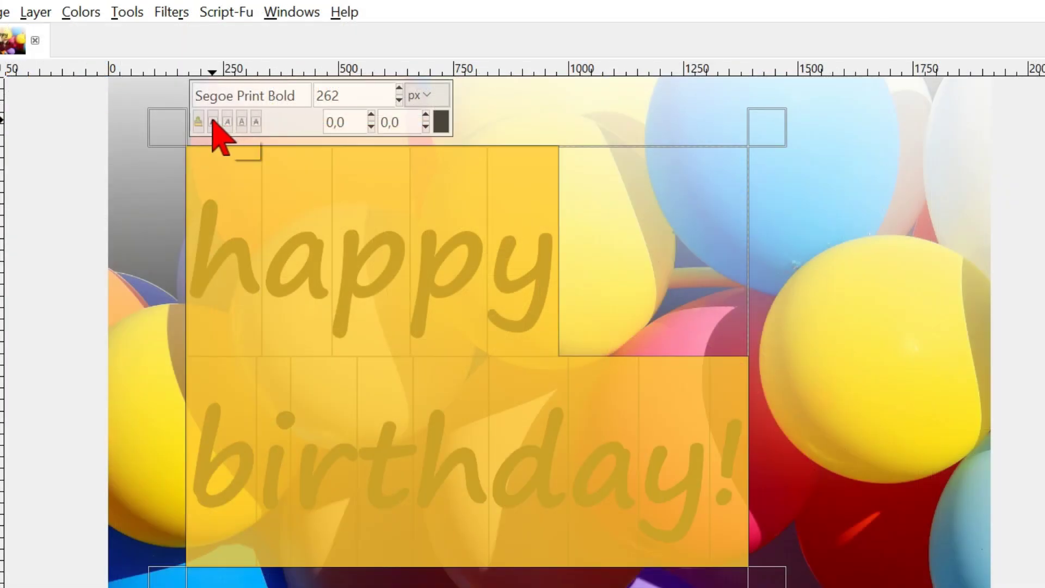
left_click(213, 122)
left_click(228, 122)
left_click(227, 122)
left_click(256, 122)
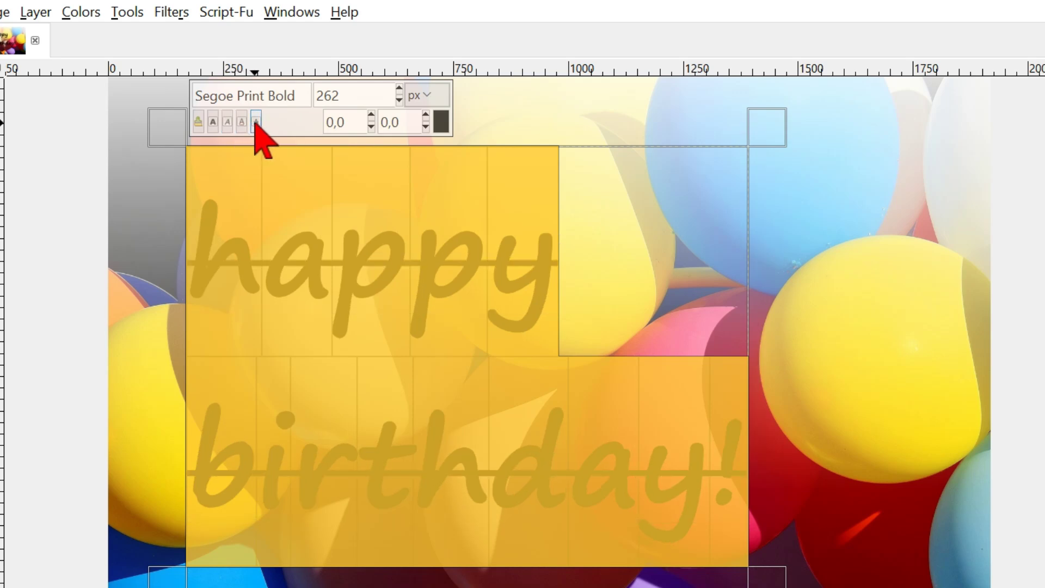
left_click(256, 122)
left_click(259, 198)
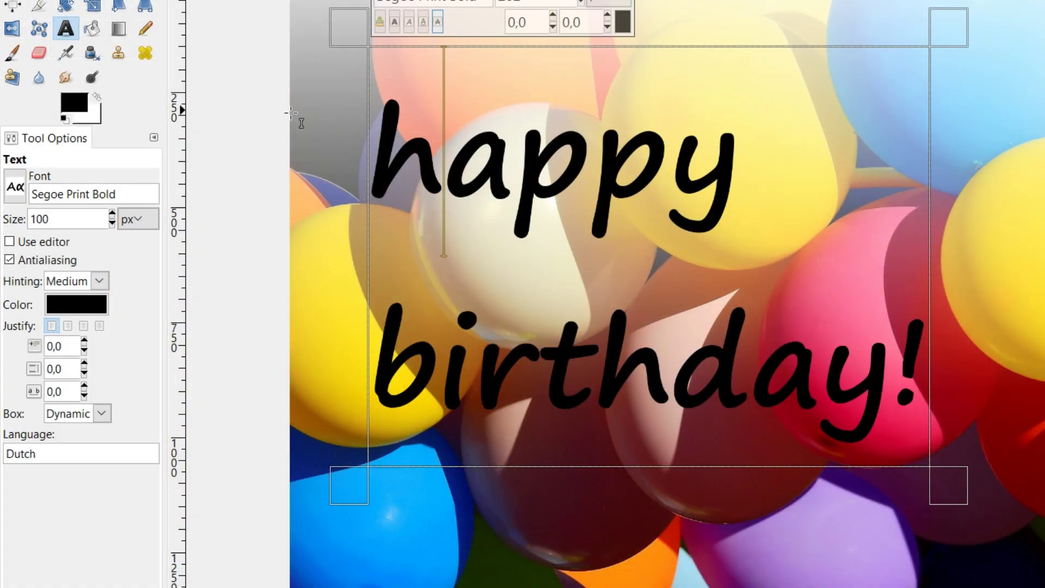
Try right, centre and justified alignment, then leave the text left-aligned.
left_click(68, 327)
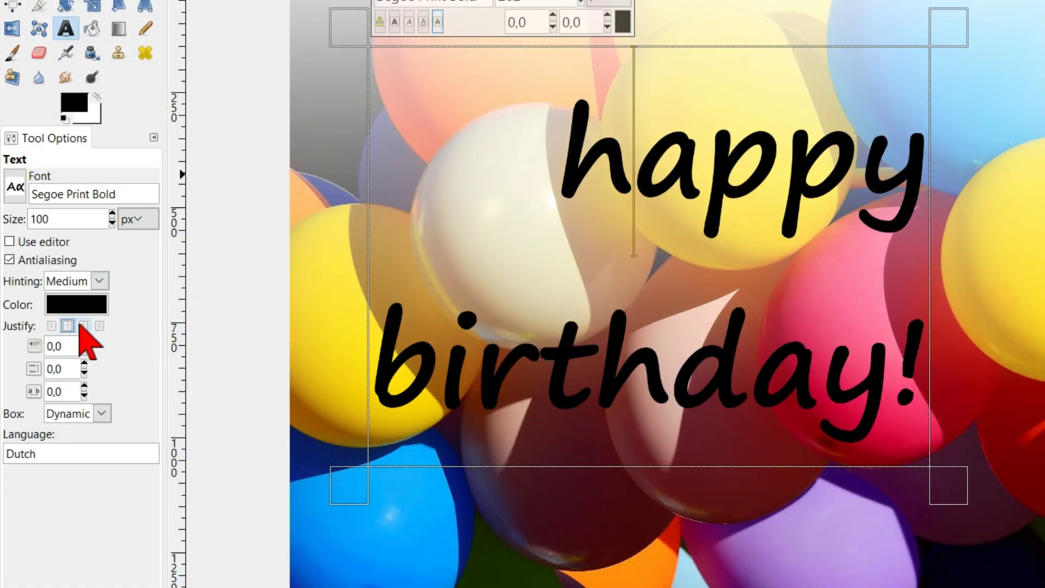
left_click(82, 326)
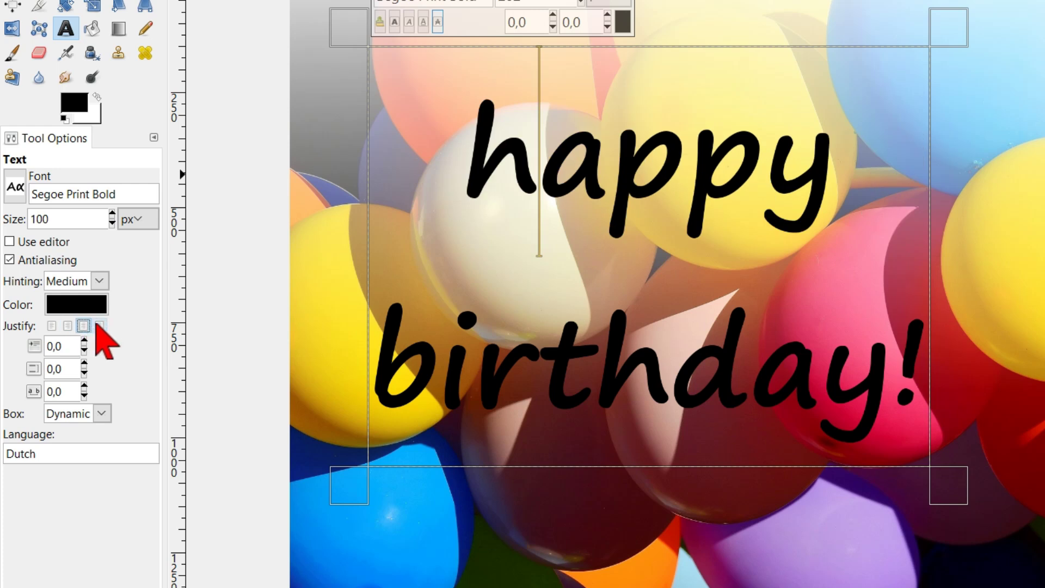
left_click(98, 326)
left_click(50, 326)
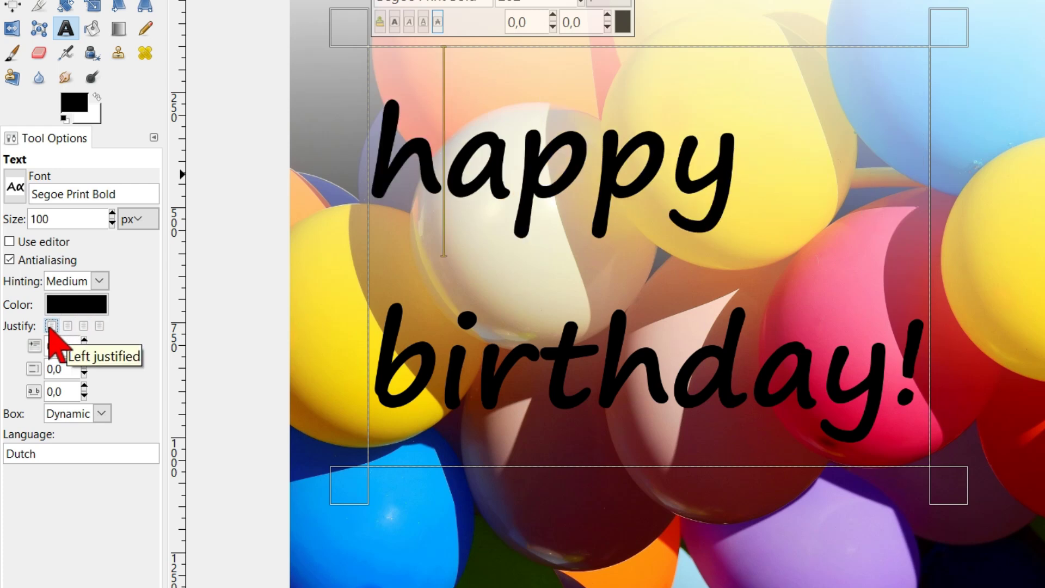
Set line spacing to -52 and letter spacing to 34.
left_click(84, 363)
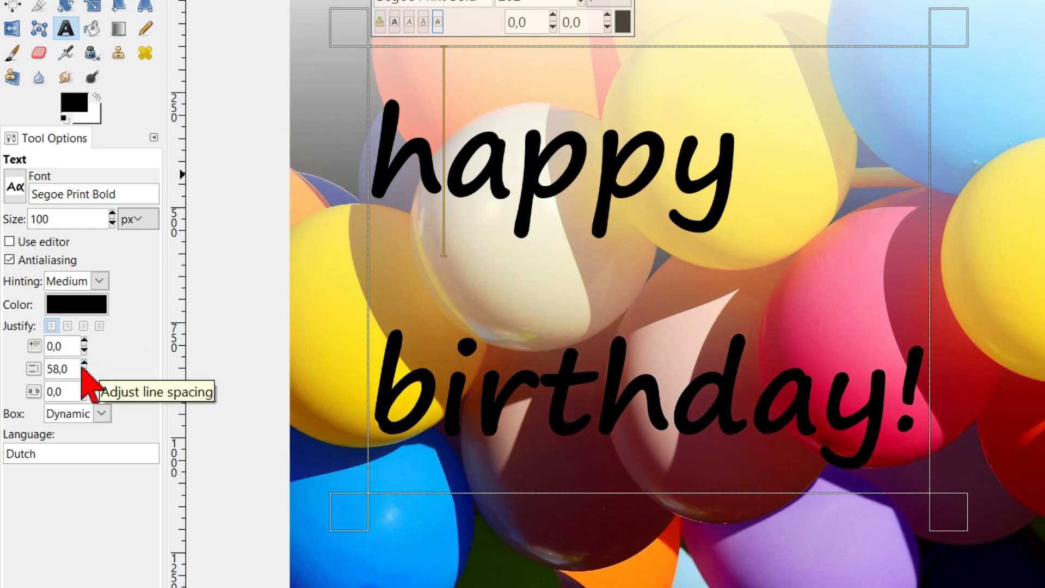
left_click(84, 373)
left_click_drag(84, 373, 84, 373)
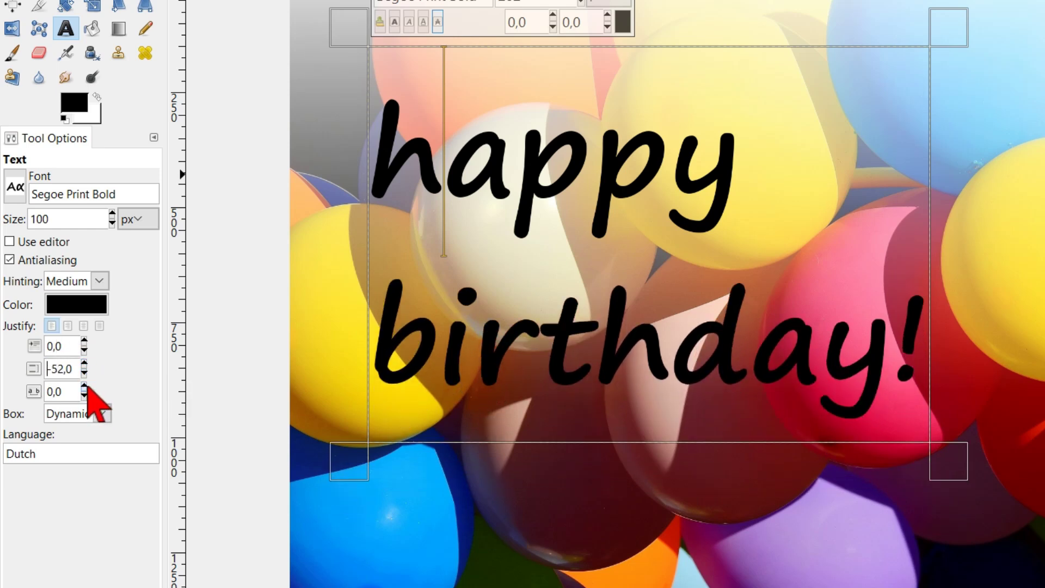
left_click(84, 386)
left_click_drag(84, 396, 85, 397)
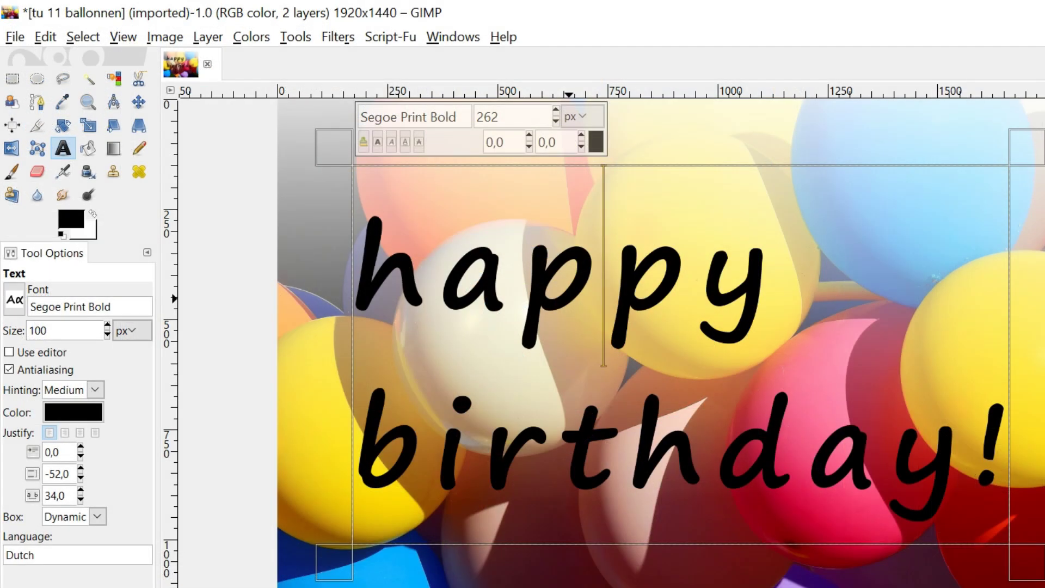
Colour the selected word 'happy' blue (1c54c6) through the text colour chooser.
left_click(596, 142)
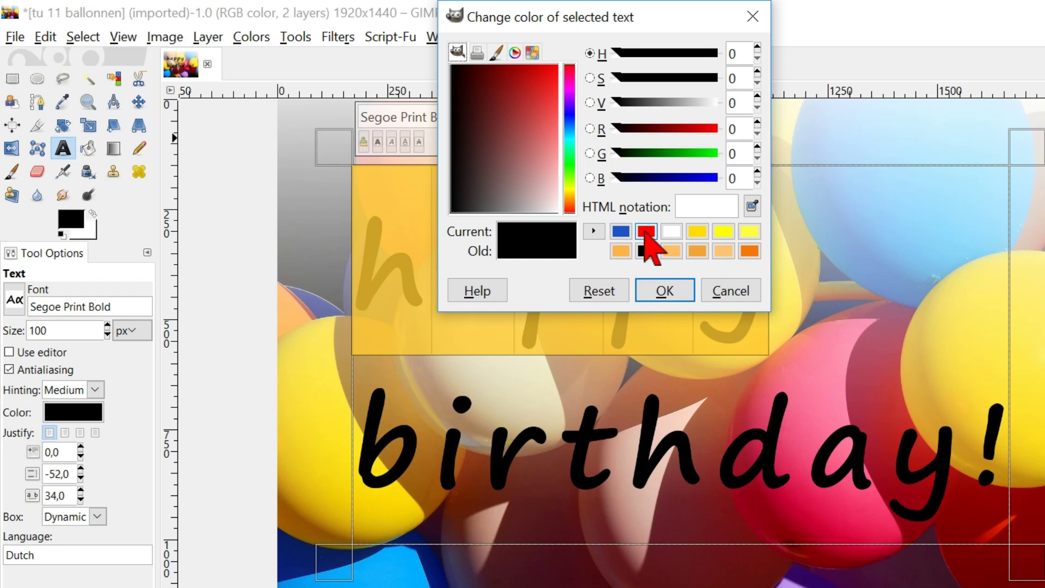
left_click(646, 232)
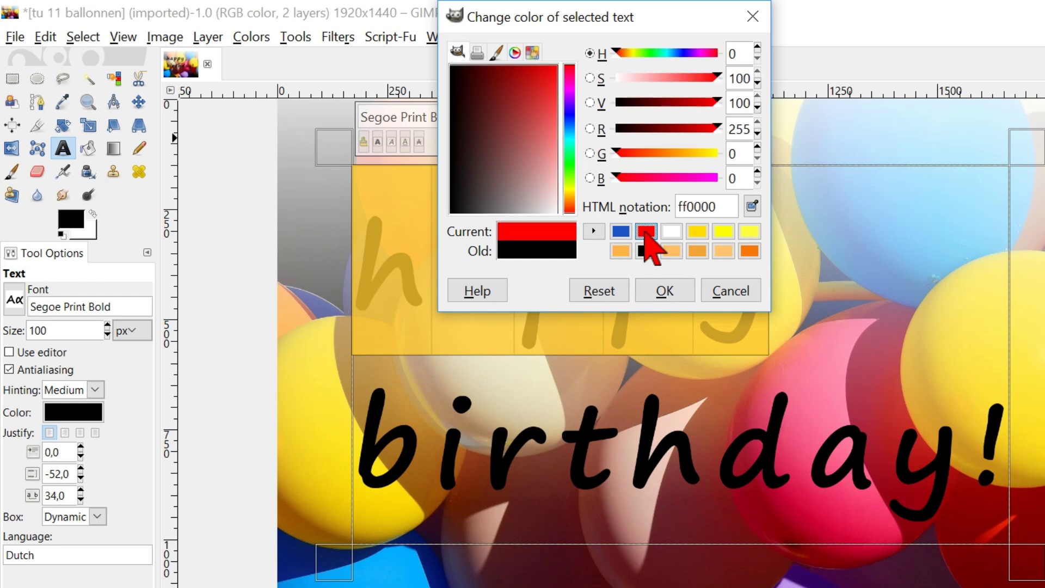
left_click(620, 231)
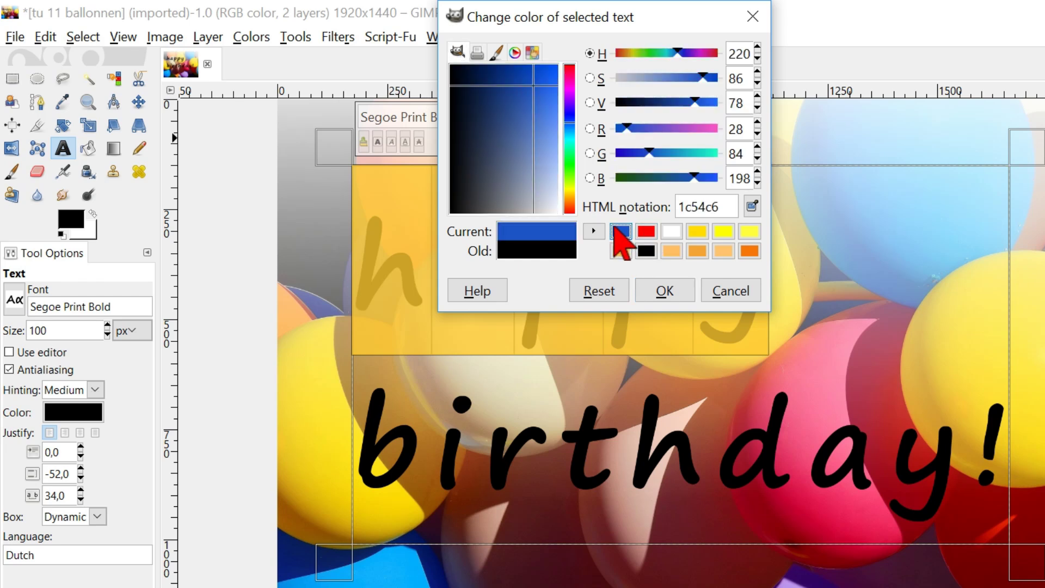
left_click(660, 292)
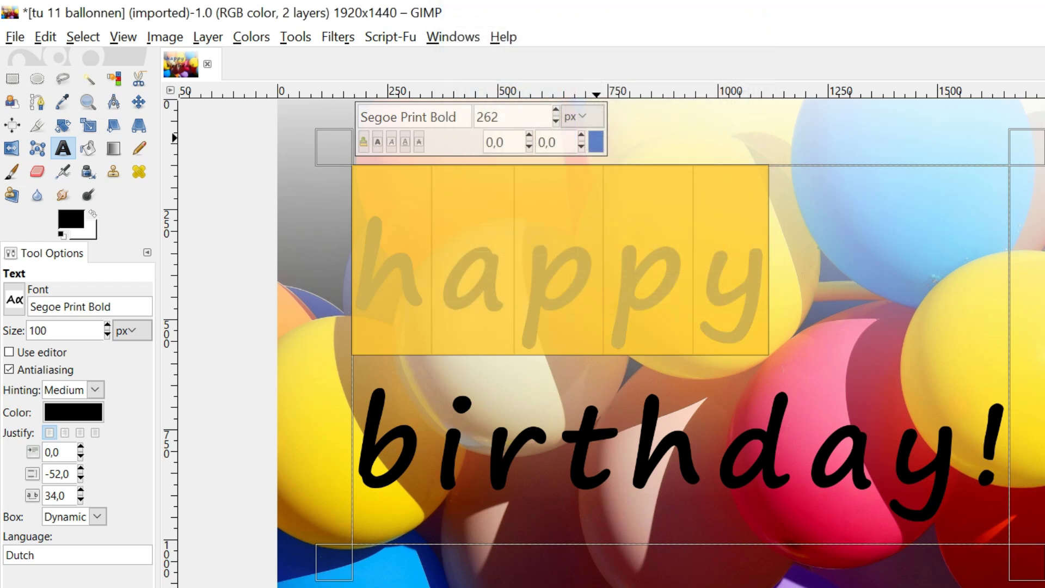
left_click(693, 267)
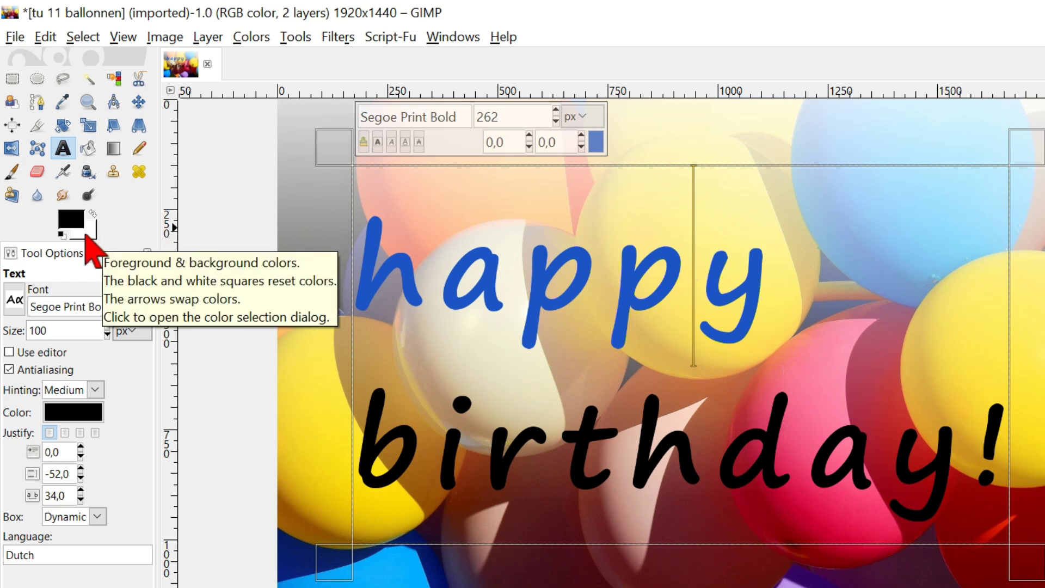
Drop the white background colour onto the text layer to make 'birthday!' white.
left_click_drag(85, 234, 593, 439)
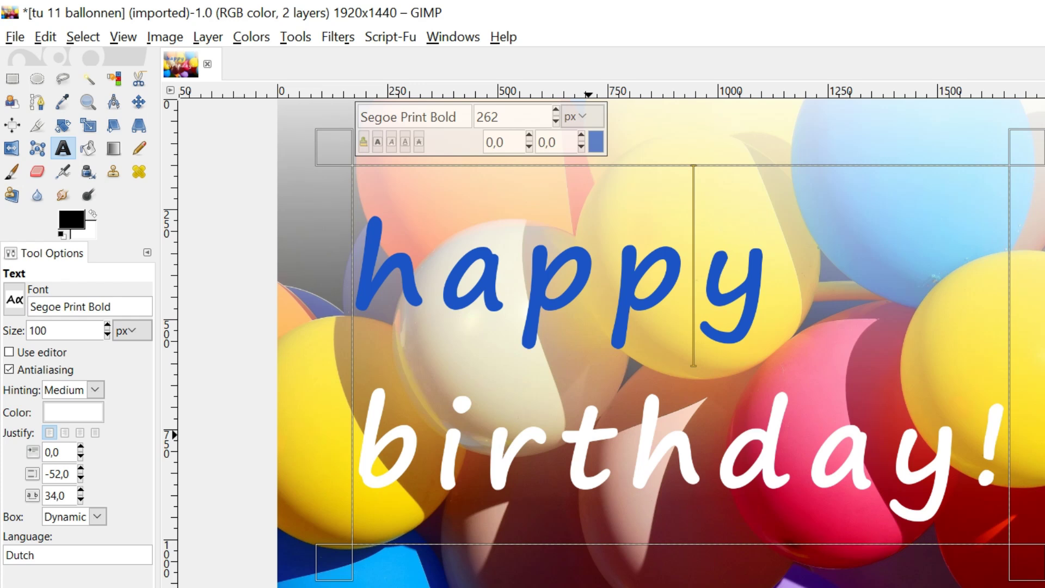
Open Filters > Light and Shadow > Drop Shadow.
left_click(338, 38)
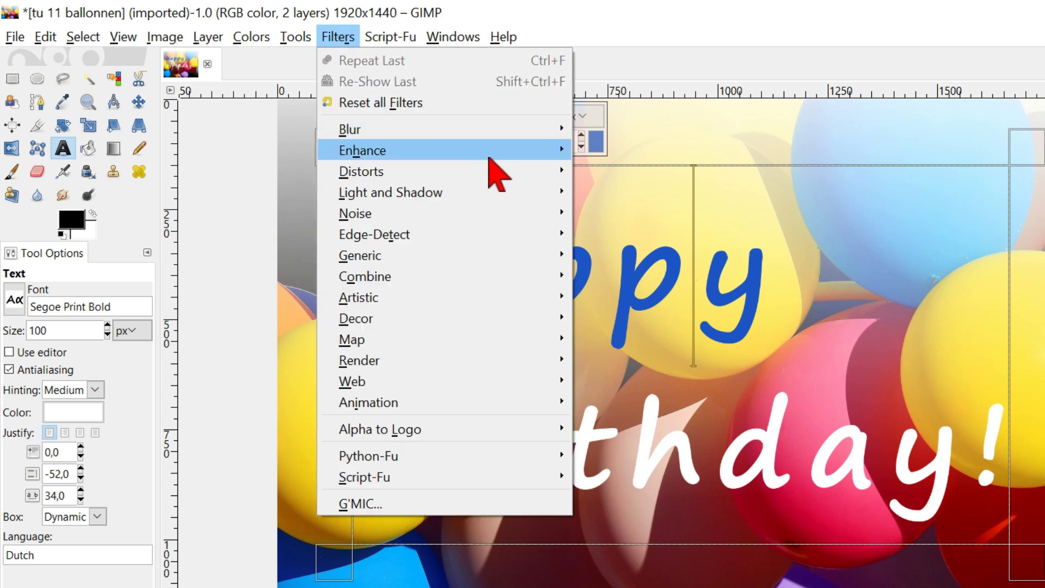
mouse_move(508, 193)
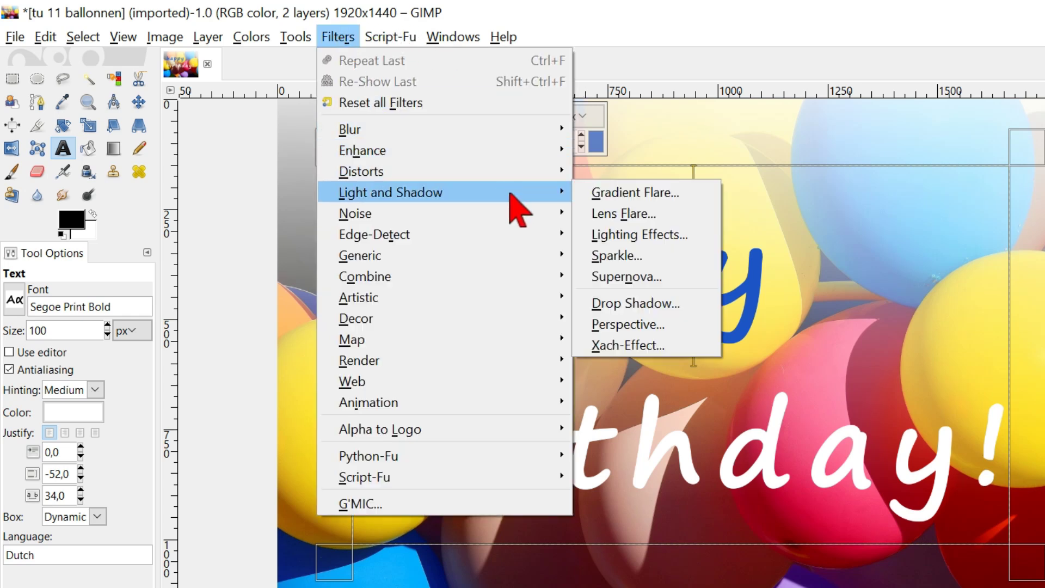
left_click(635, 304)
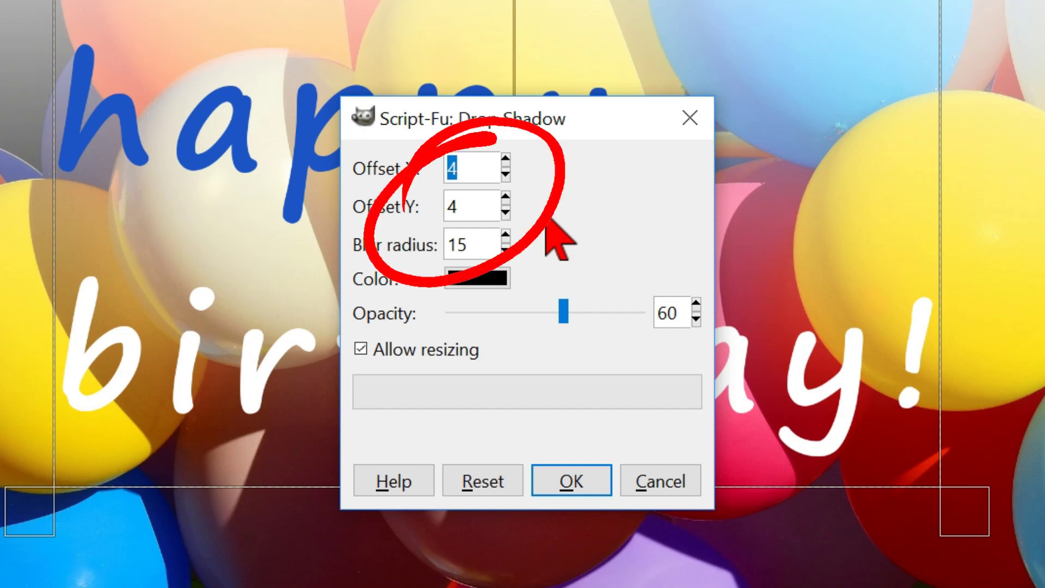
Enter shadow offsets X 10 and Y 10 with blur radius 0, then open the colour chooser.
type("10")
key("Tab")
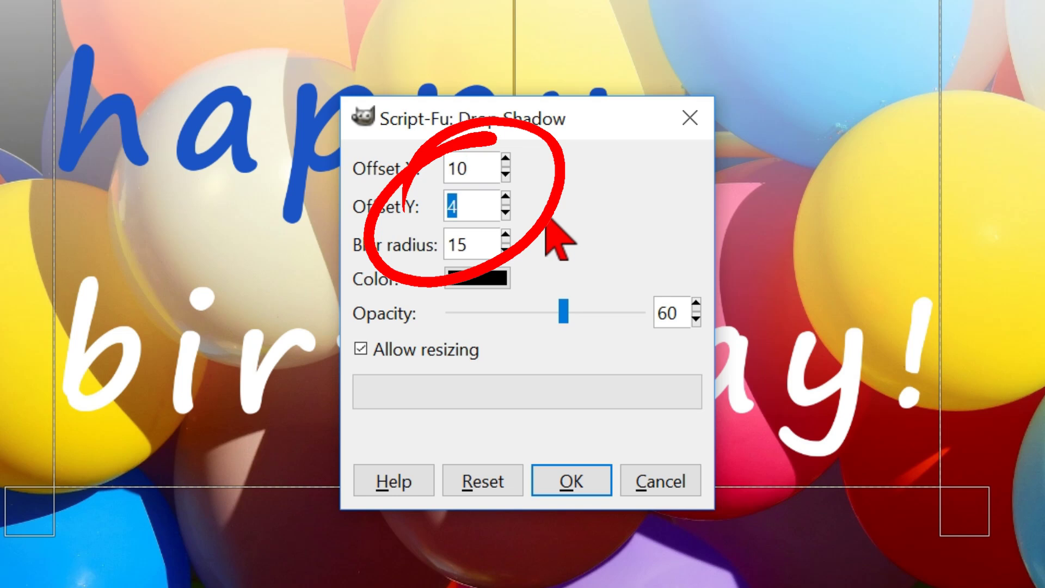
type("10")
key("Tab")
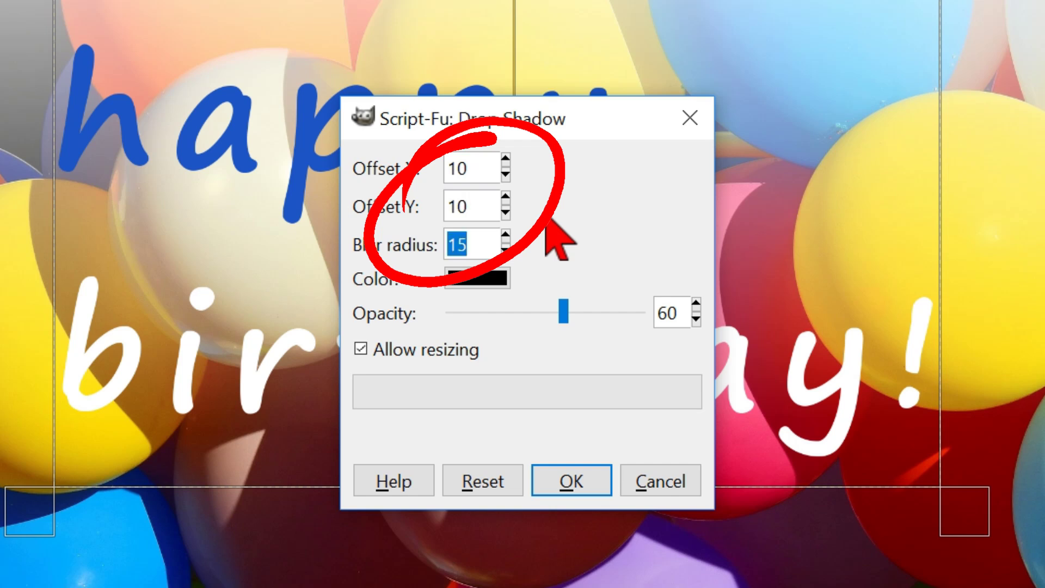
type("0")
left_click(455, 279)
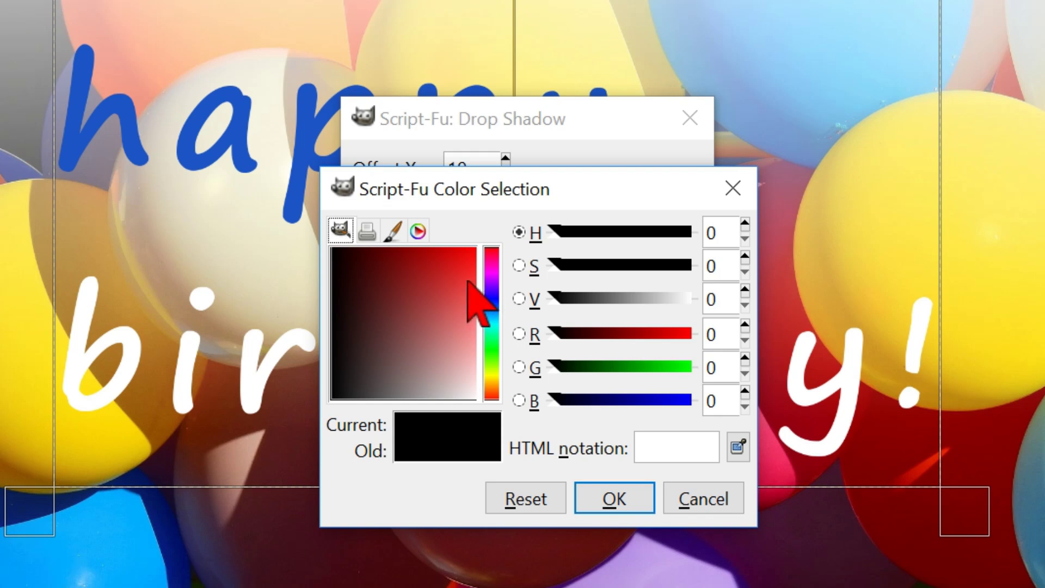
Apply a pure red (ff0000) drop shadow to the greeting at 100 opacity.
left_click_drag(472, 291, 478, 246)
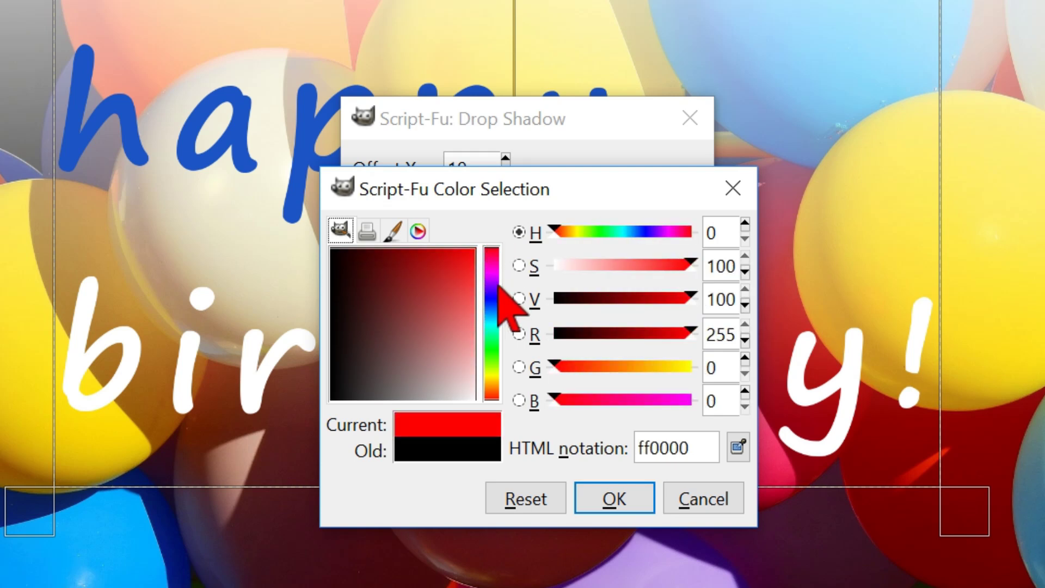
left_click(595, 498)
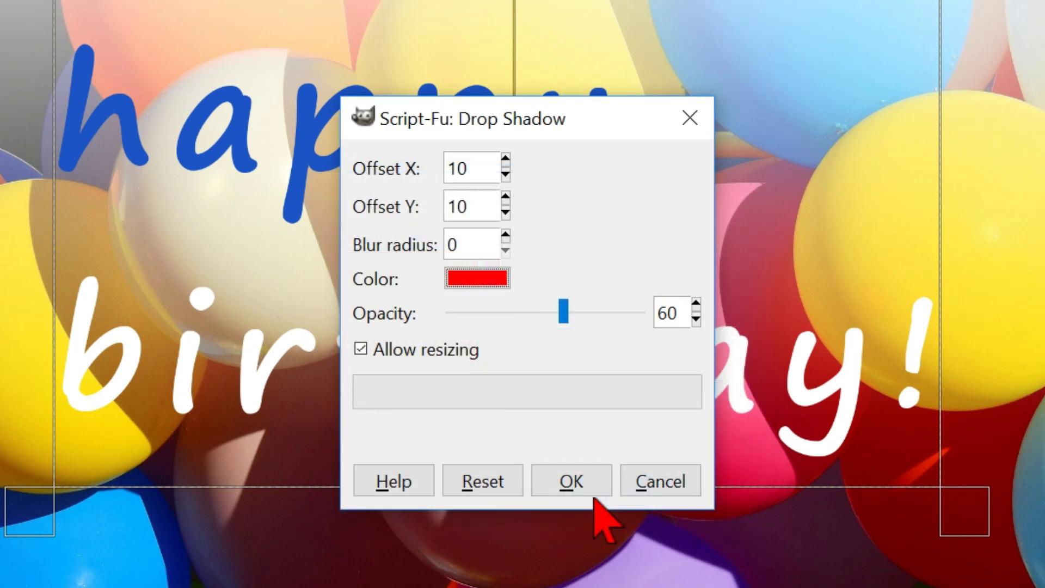
left_click(643, 321)
left_click(641, 320)
left_click(642, 321)
left_click(642, 321)
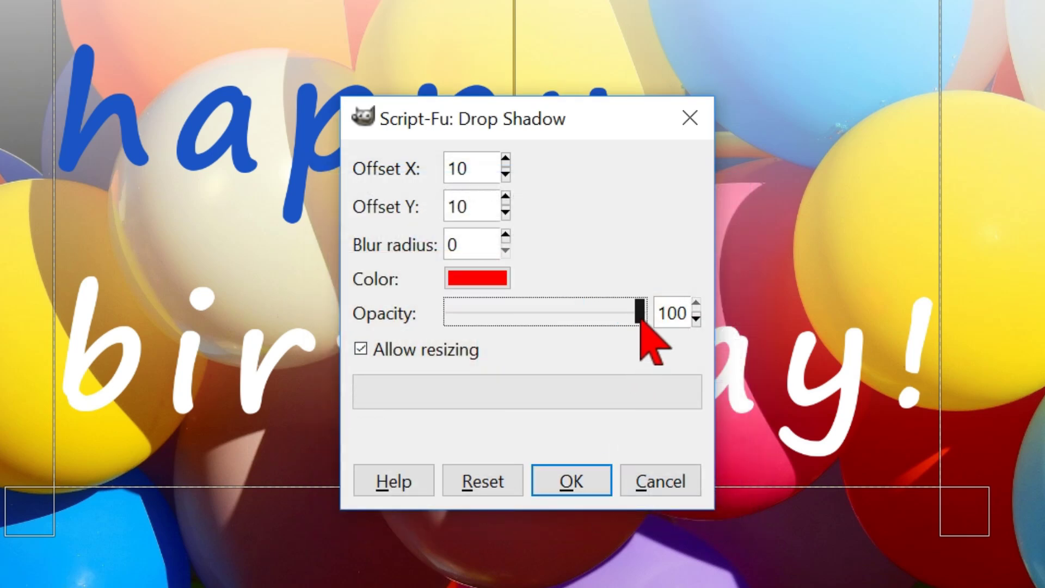
left_click(571, 489)
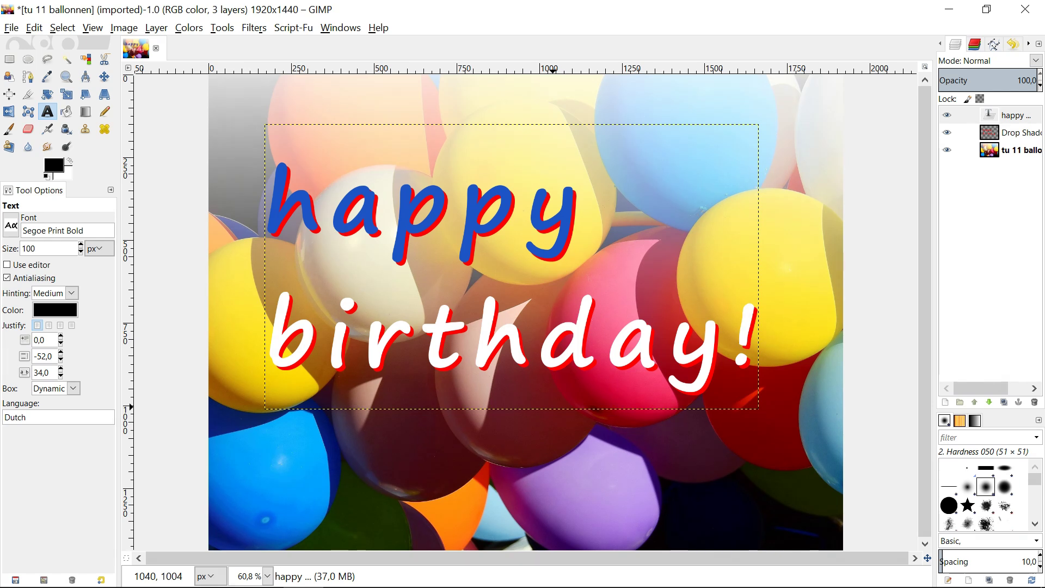
Hide the balloon background and merge the visible text and red shadow layers.
left_click(948, 149)
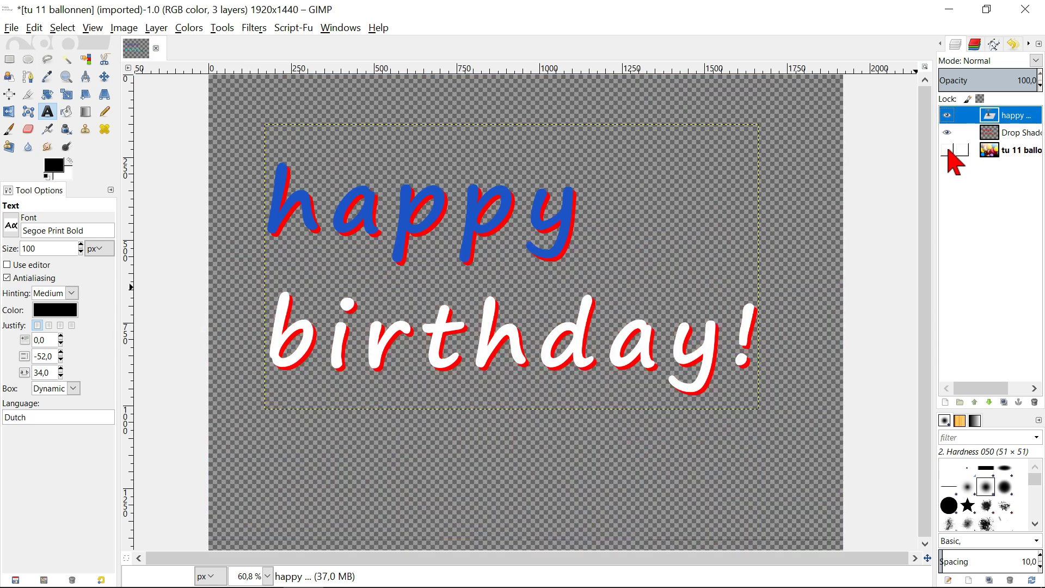
right_click(1014, 120)
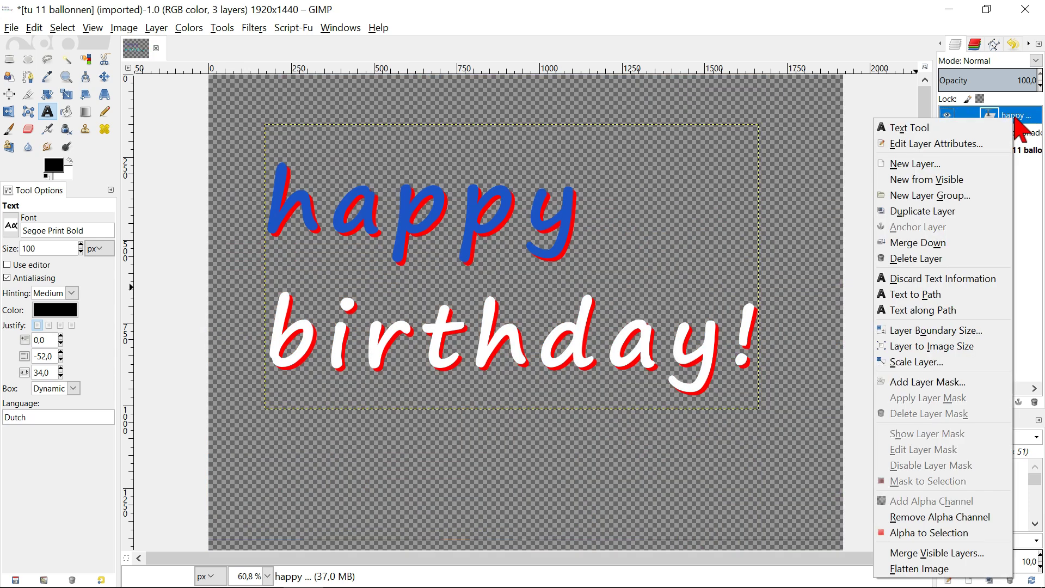
left_click(957, 553)
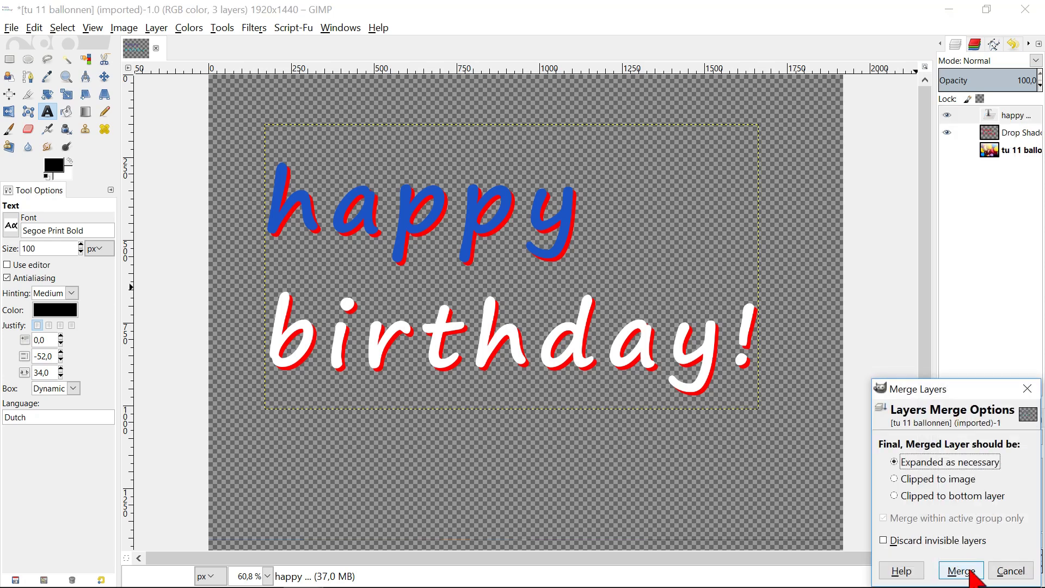
left_click(961, 570)
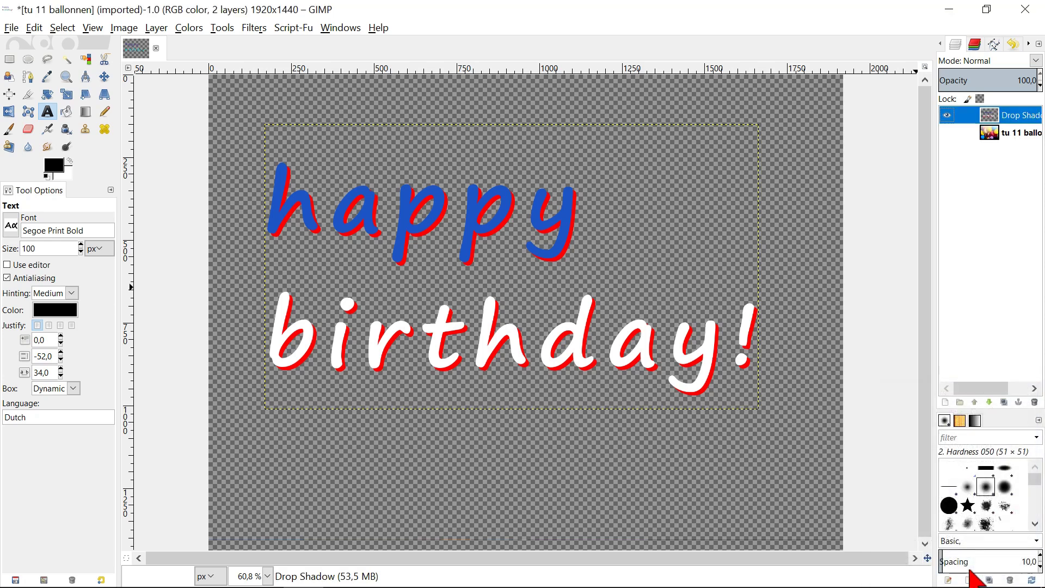
Unhide the balloon photo and apply a Perspective transform so 'birthday!' enlarges toward the lower right.
left_click(947, 132)
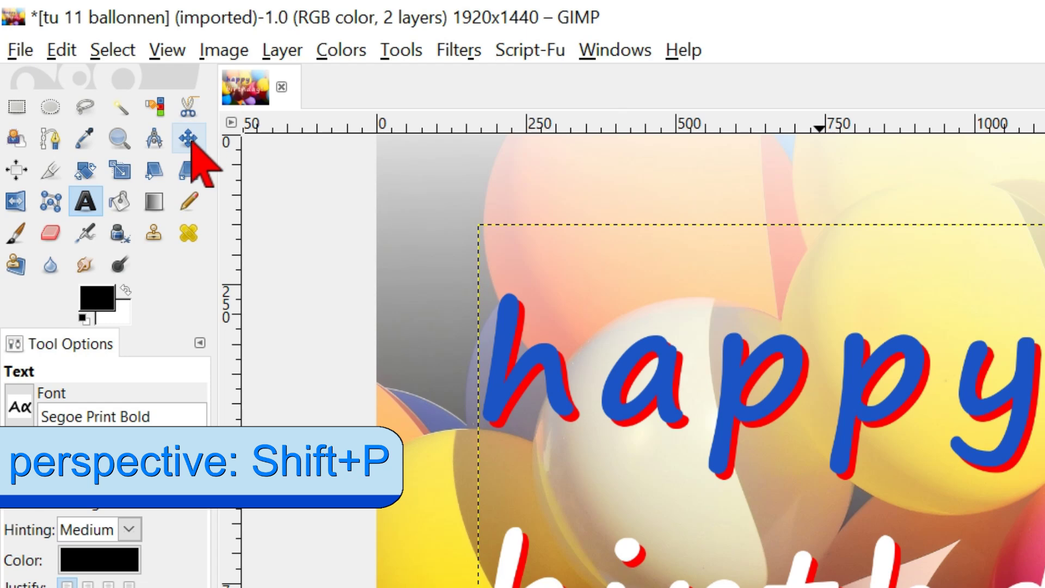
left_click(104, 95)
left_click(589, 361)
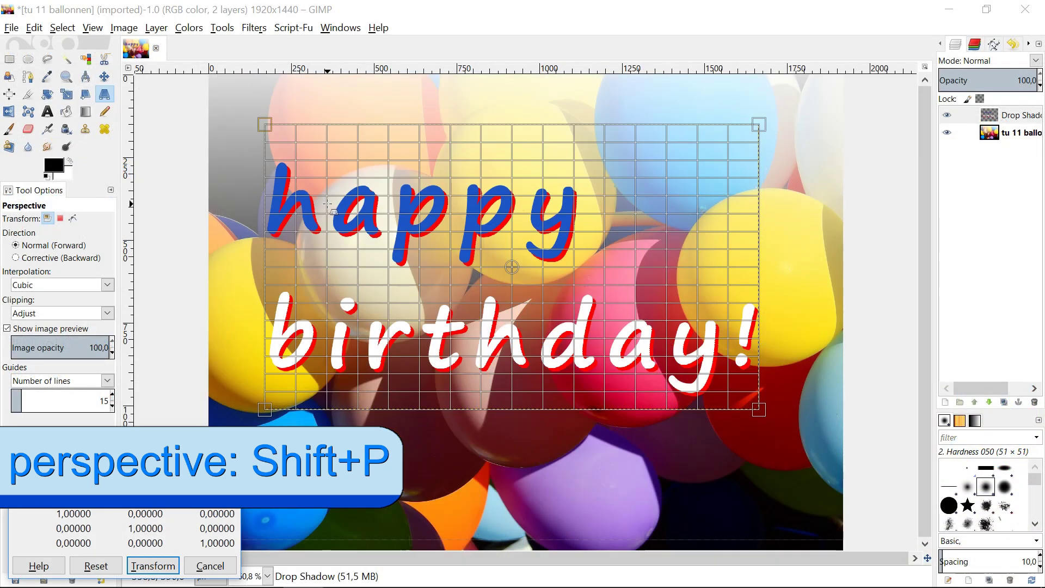
left_click_drag(488, 234, 431, 313)
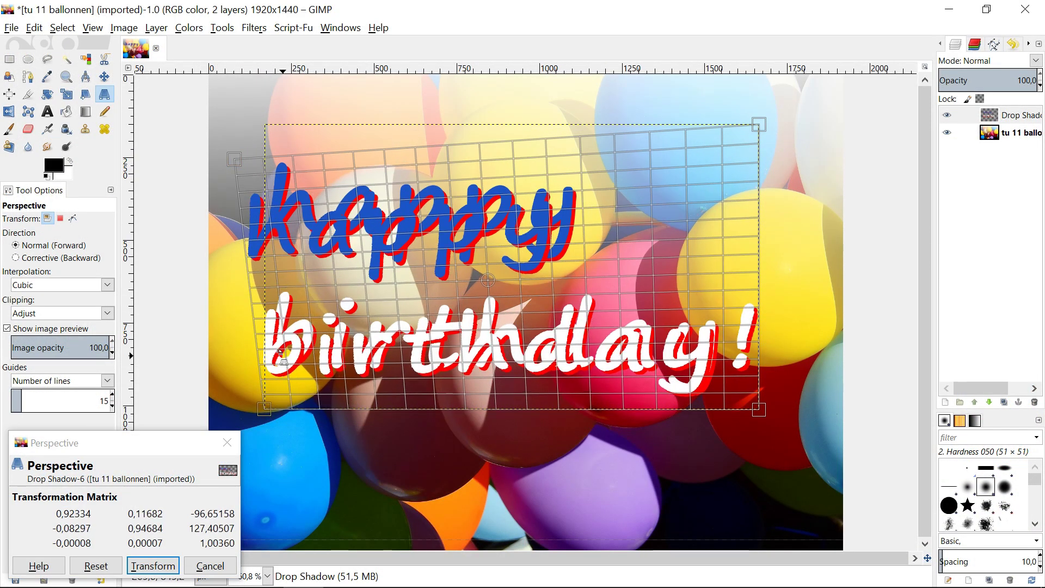
left_click_drag(266, 405, 237, 345)
left_click_drag(718, 384, 809, 504)
left_click_drag(730, 163, 804, 143)
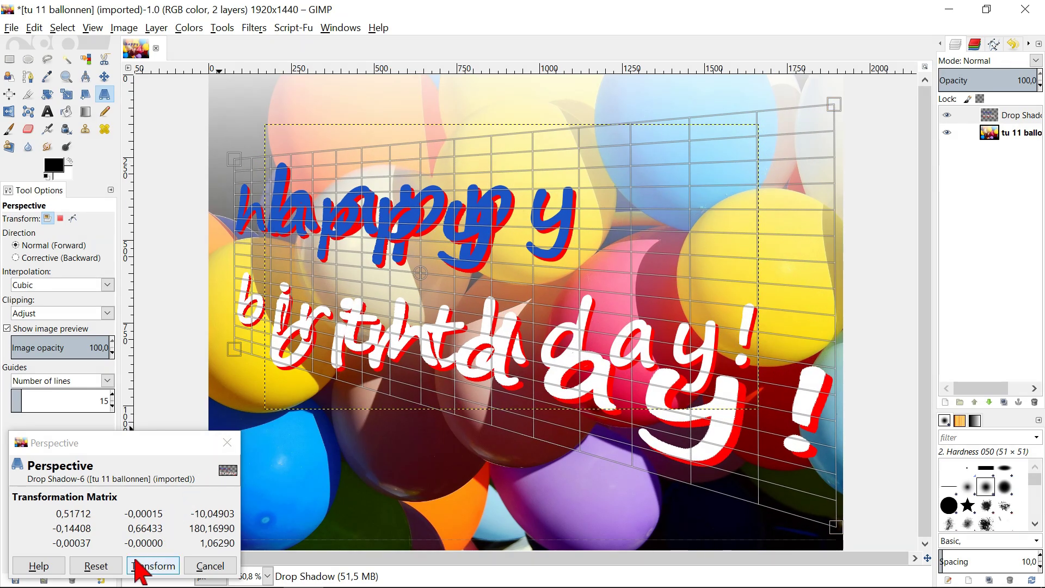
left_click(150, 567)
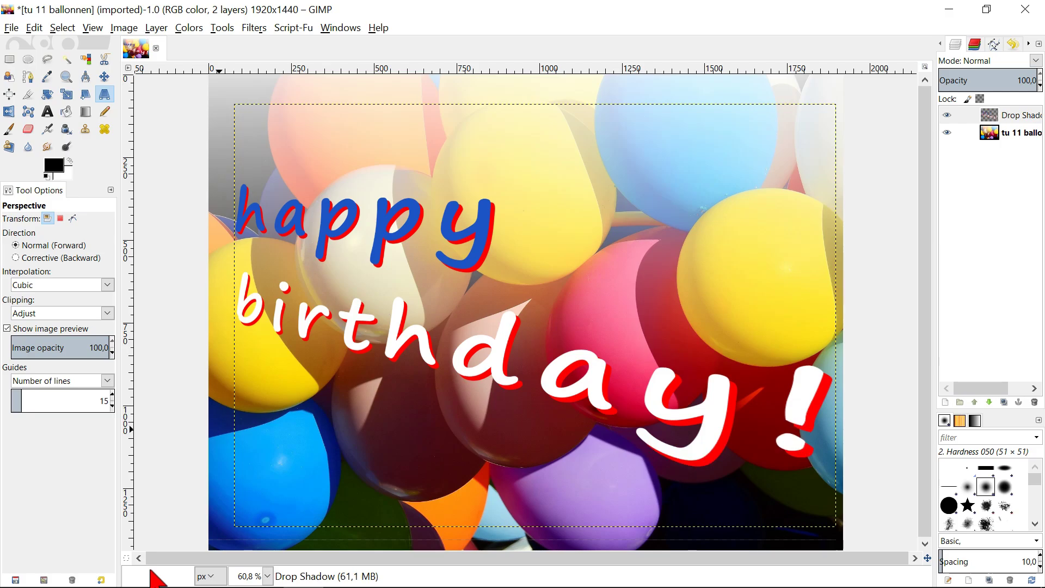